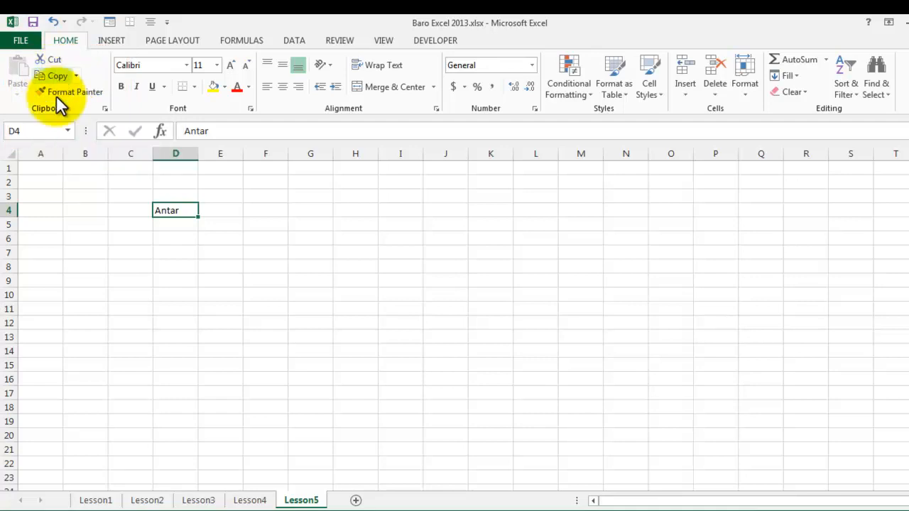
pyautogui.rightClick(184, 210)
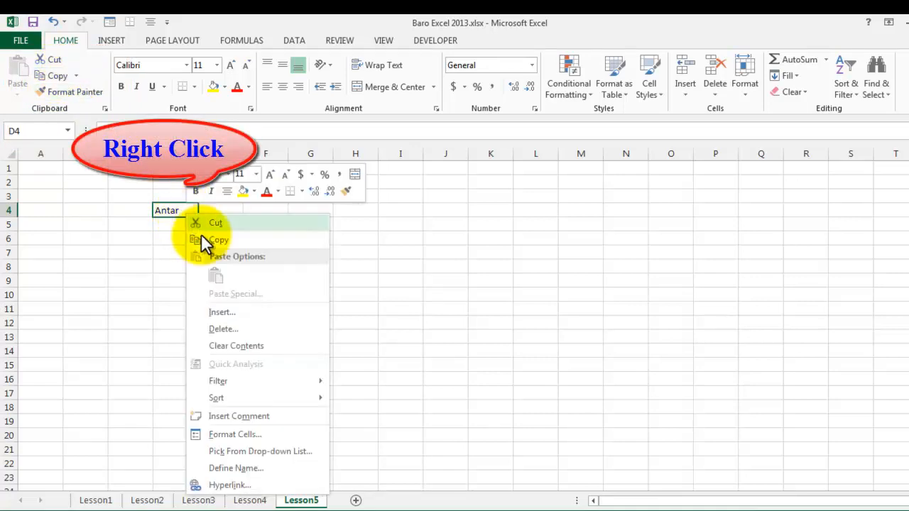
pyautogui.click(165, 208)
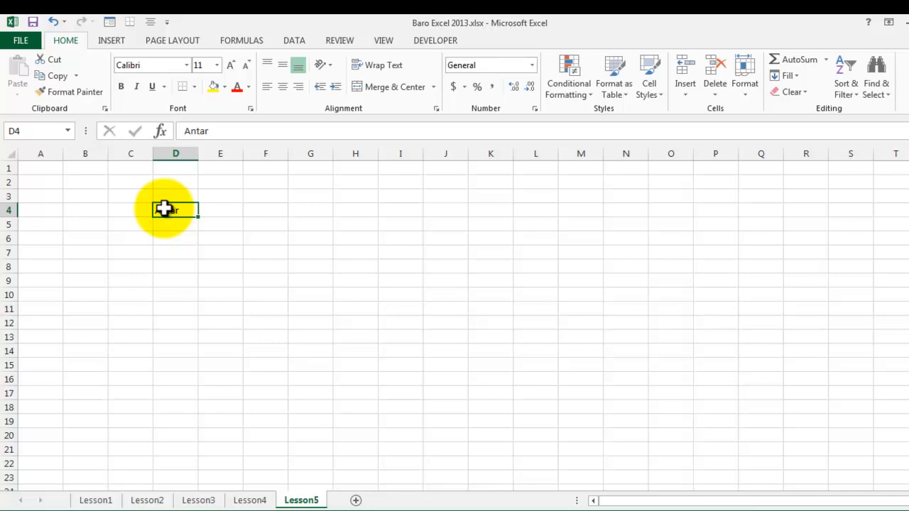
pyautogui.click(186, 268)
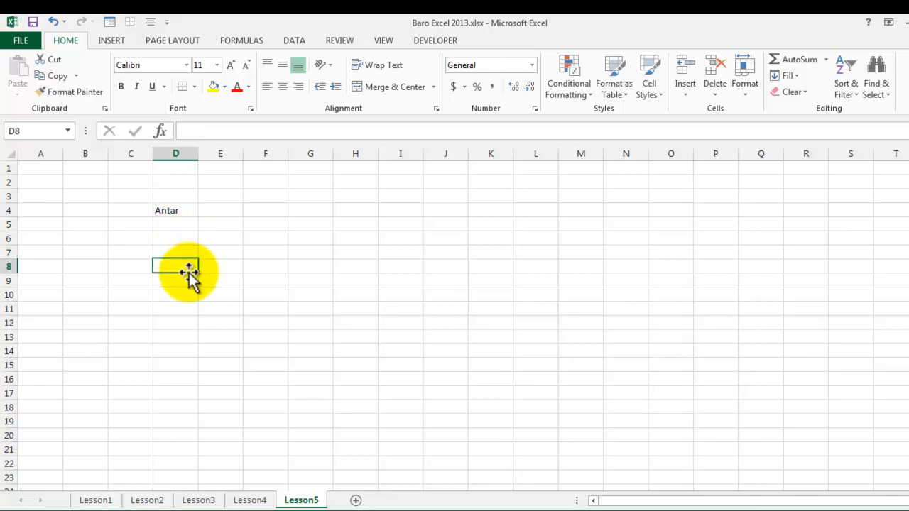
# Step: Copy the text in cell D4 of the Lesson5 sheet and paste it into cell L4
pyautogui.click(177, 209)
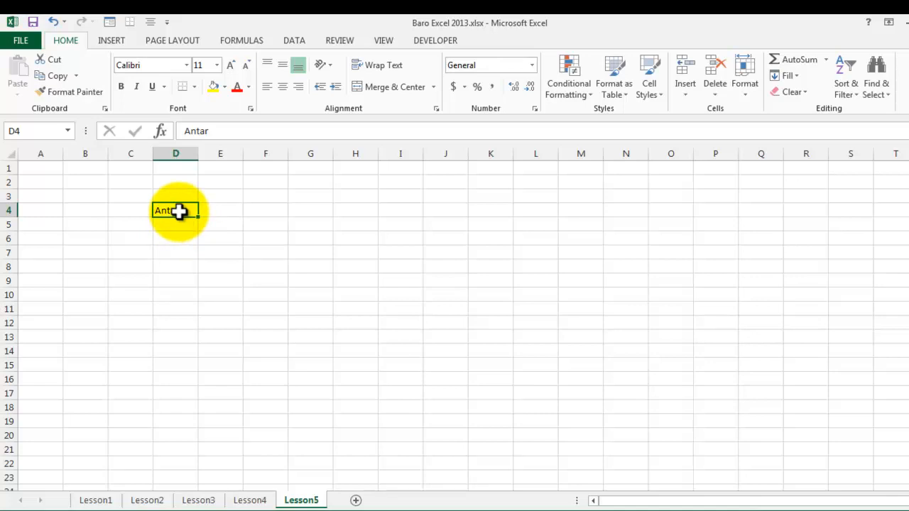
pyautogui.hotkey('ctrl', 'c')
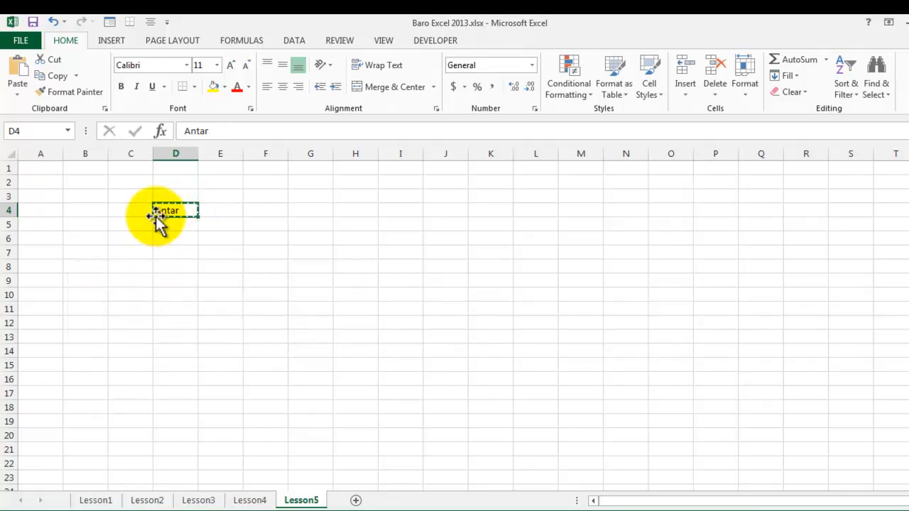
pyautogui.click(501, 211)
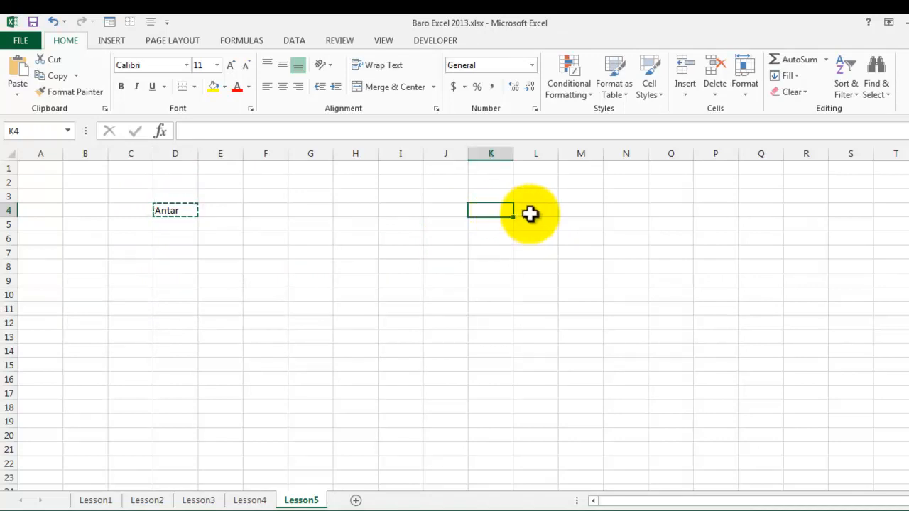
pyautogui.click(529, 213)
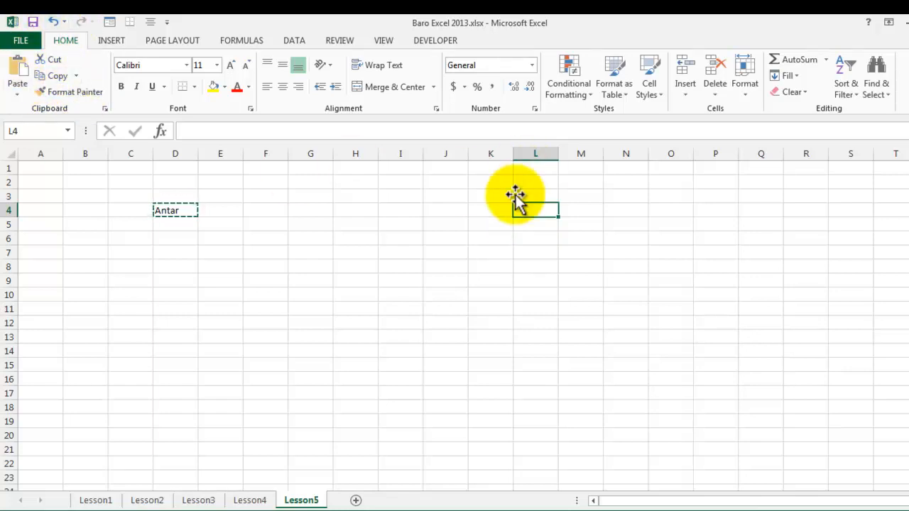
pyautogui.rightClick(545, 212)
pyautogui.click(526, 205)
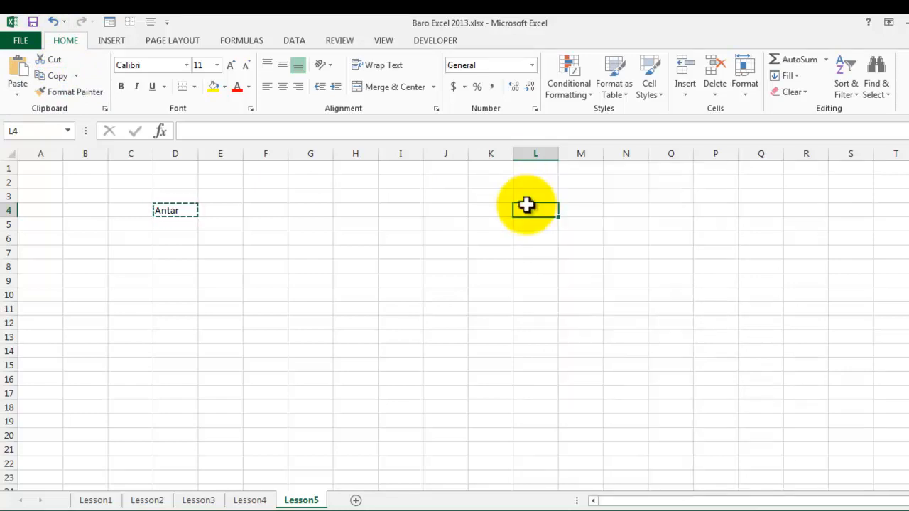
pyautogui.hotkey('ctrl', 'v')
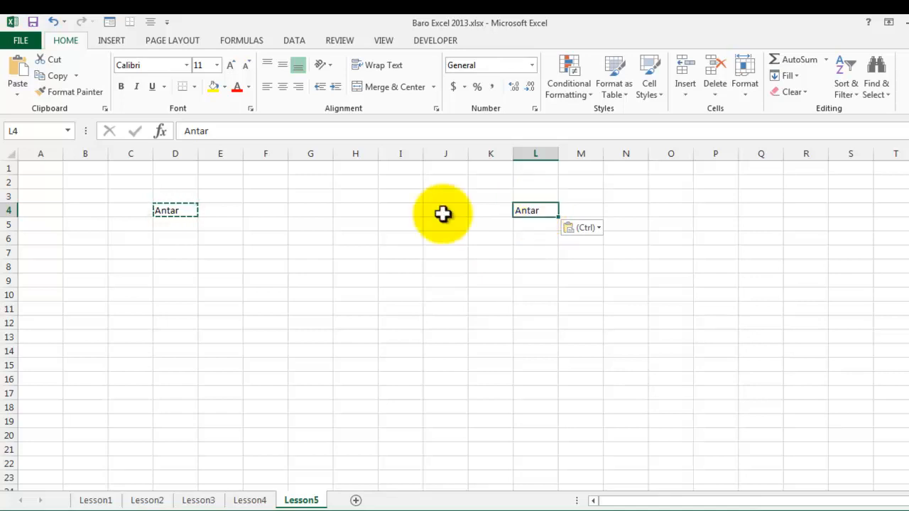
pyautogui.click(817, 307)
pyautogui.click(677, 366)
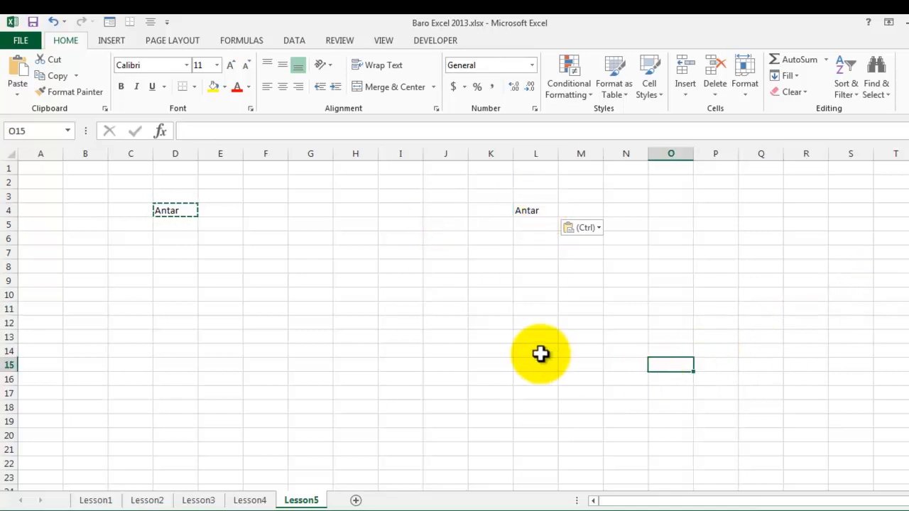
pyautogui.click(544, 356)
pyautogui.click(448, 335)
pyautogui.click(446, 363)
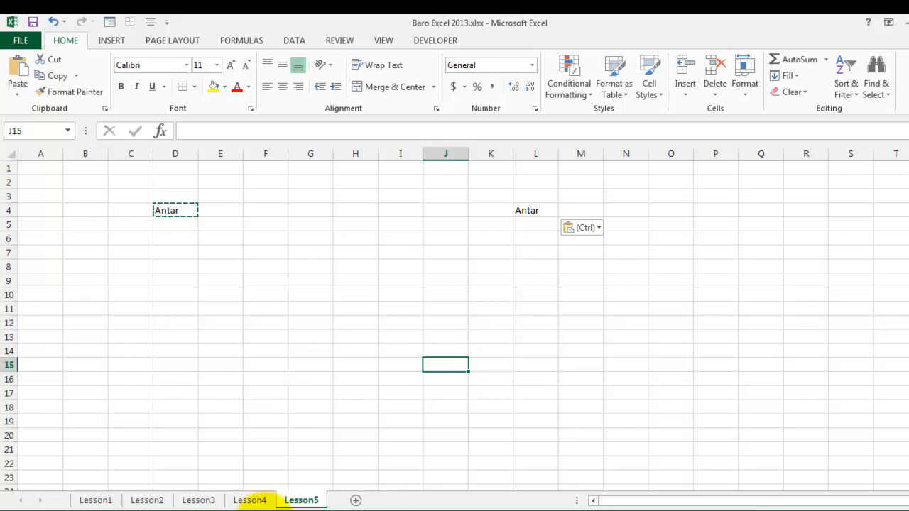
# Step: Cut the contents of cell L4 and paste them into cell X25 of the Lesson4 sheet
pyautogui.click(550, 215)
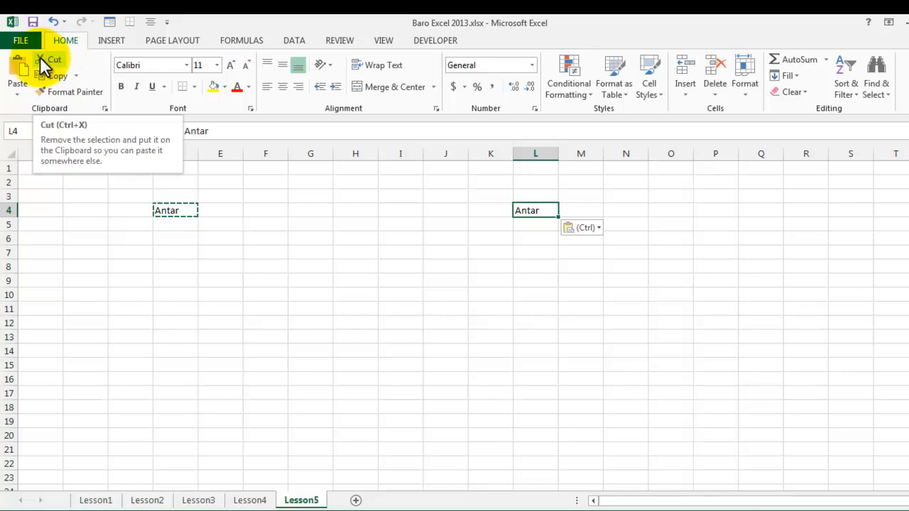
pyautogui.rightClick(535, 213)
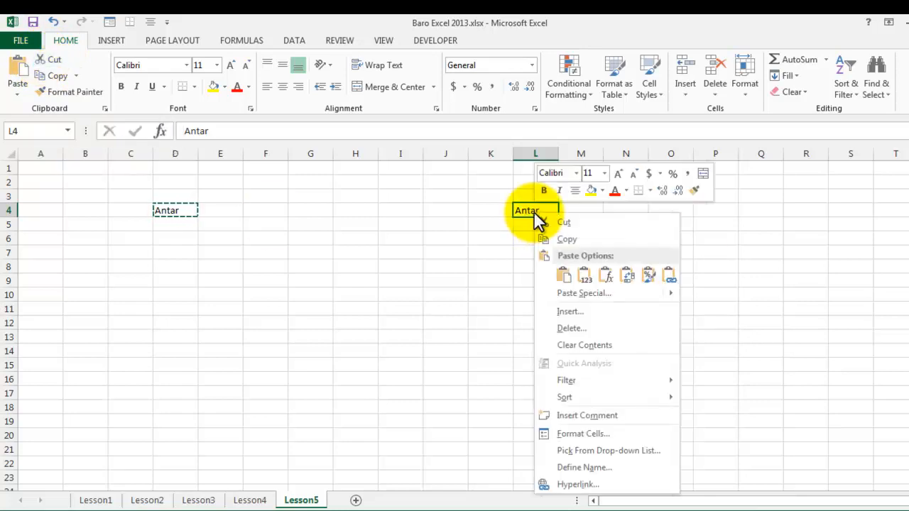
pyautogui.click(522, 212)
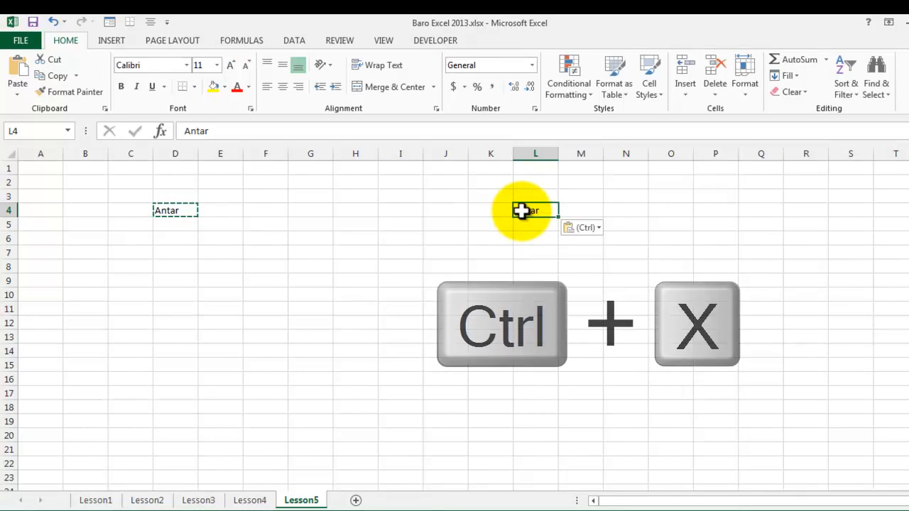
pyautogui.hotkey('ctrl', 'x')
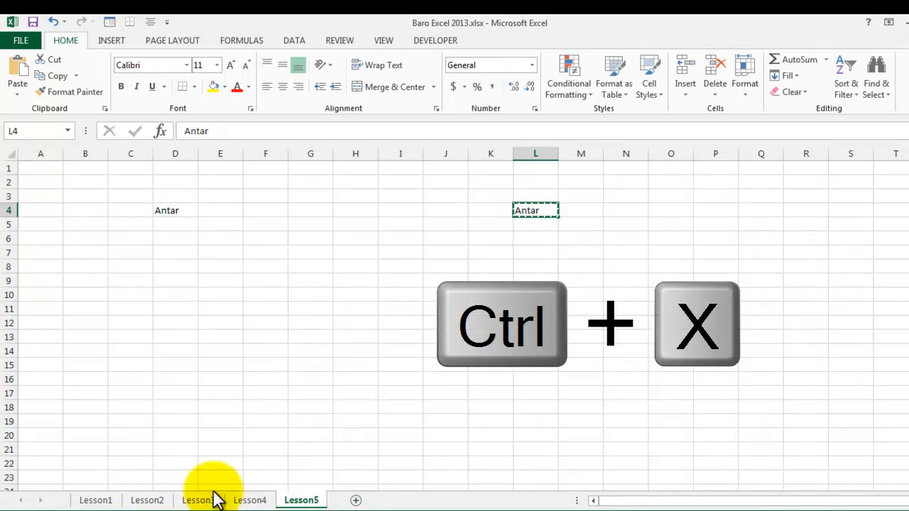
pyautogui.click(250, 501)
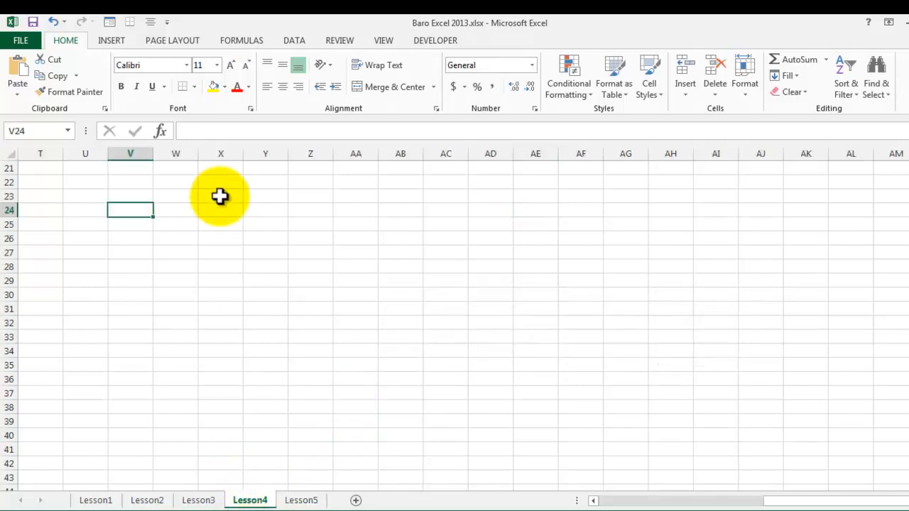
pyautogui.click(217, 225)
pyautogui.hotkey('ctrl', 'v')
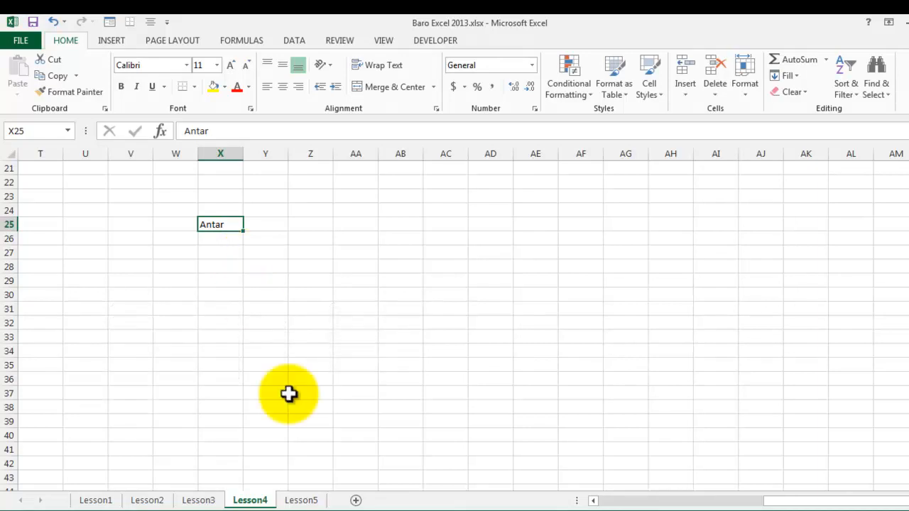
# Step: On the Lesson5 sheet, fill the text of cell D4 down to row 11 and across to column G
pyautogui.click(302, 500)
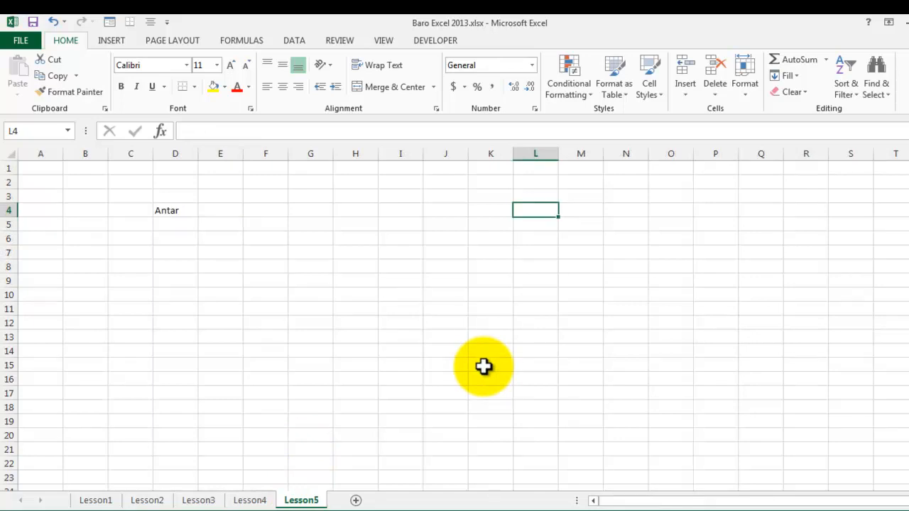
pyautogui.click(172, 208)
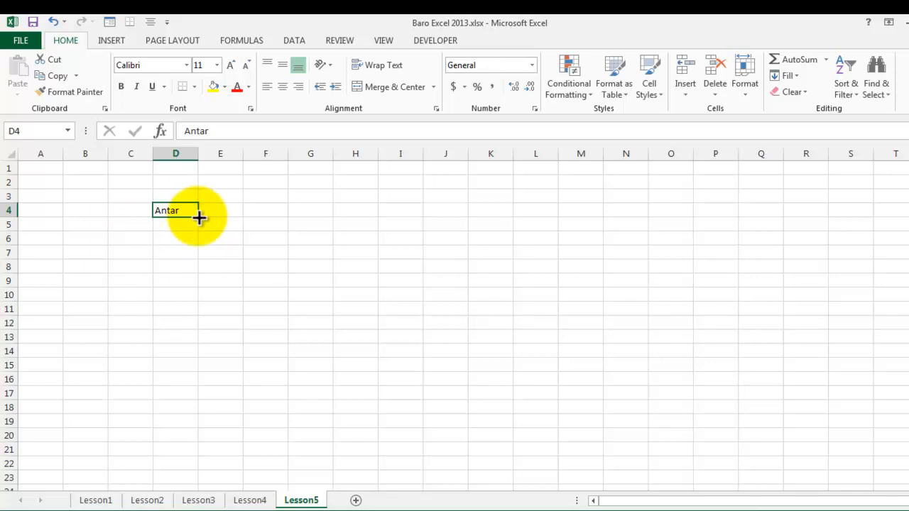
pyautogui.moveTo(199, 217); pyautogui.dragTo(189, 319)
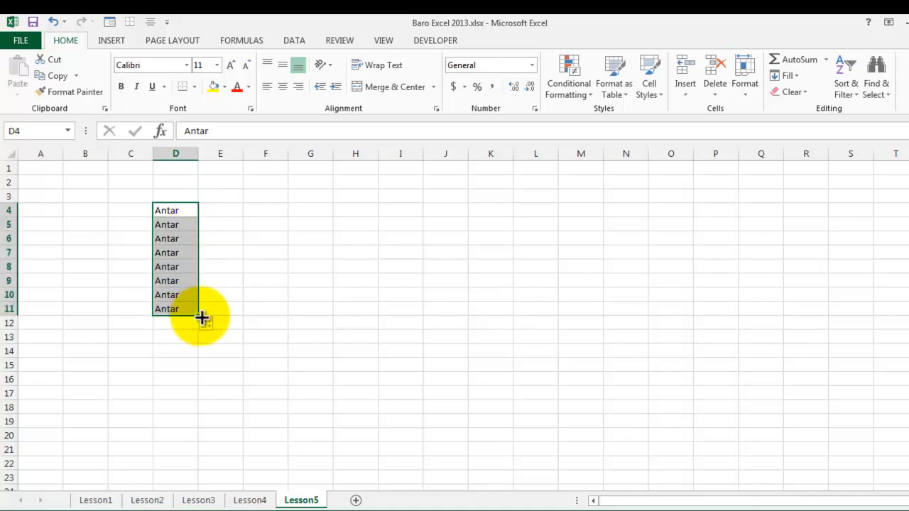
pyautogui.moveTo(199, 315); pyautogui.dragTo(317, 317)
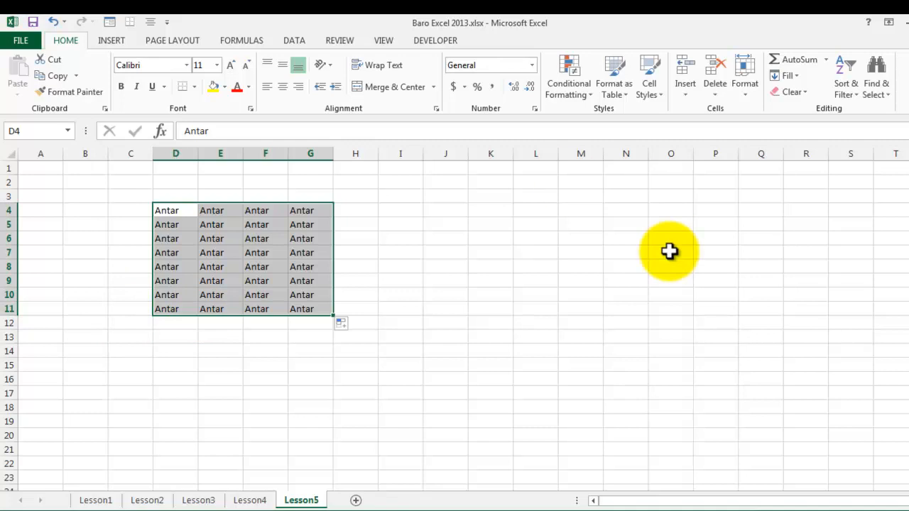
pyautogui.click(250, 348)
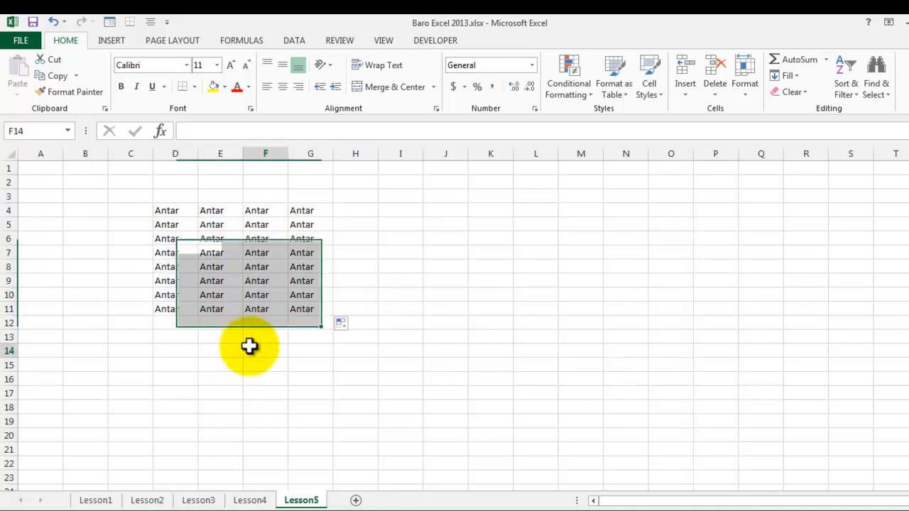
# Step: Make the text in the filled range D4:G11 bold
pyautogui.click(165, 211)
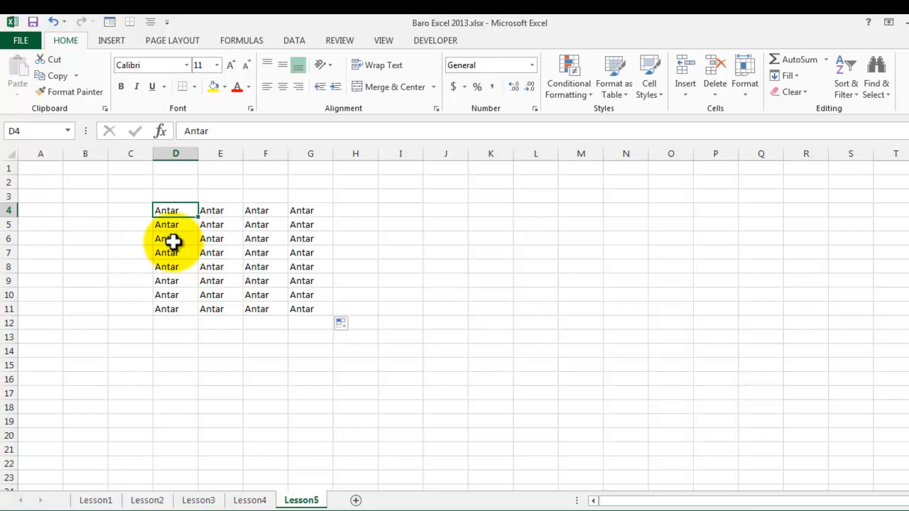
pyautogui.click(307, 395)
pyautogui.moveTo(163, 211); pyautogui.dragTo(294, 308)
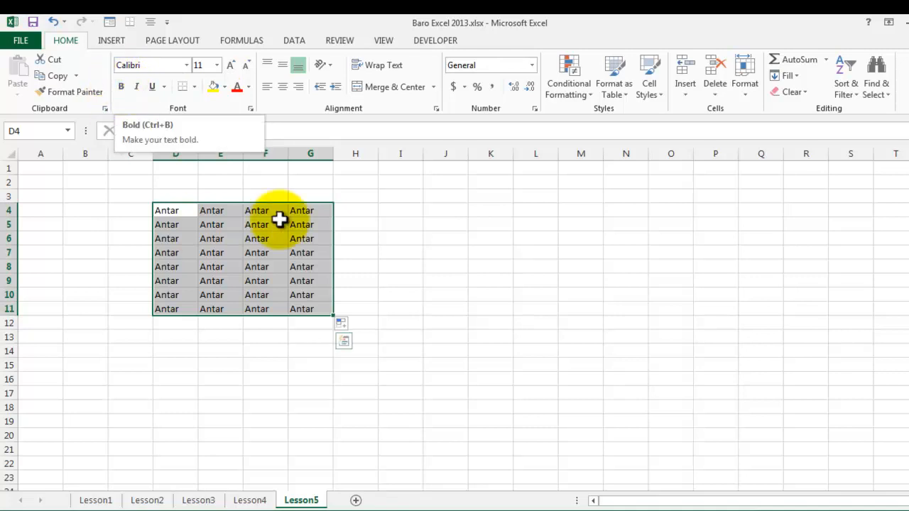
pyautogui.hotkey('ctrl', 'b')
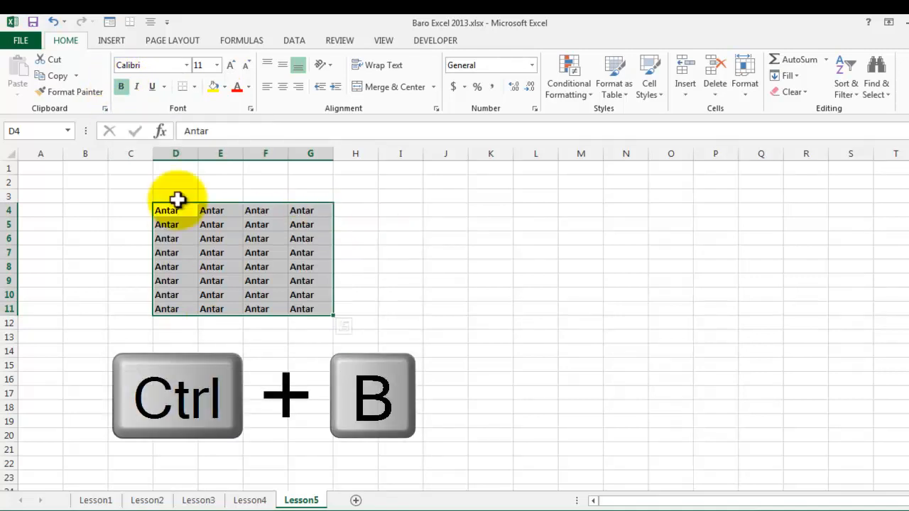
pyautogui.click(267, 334)
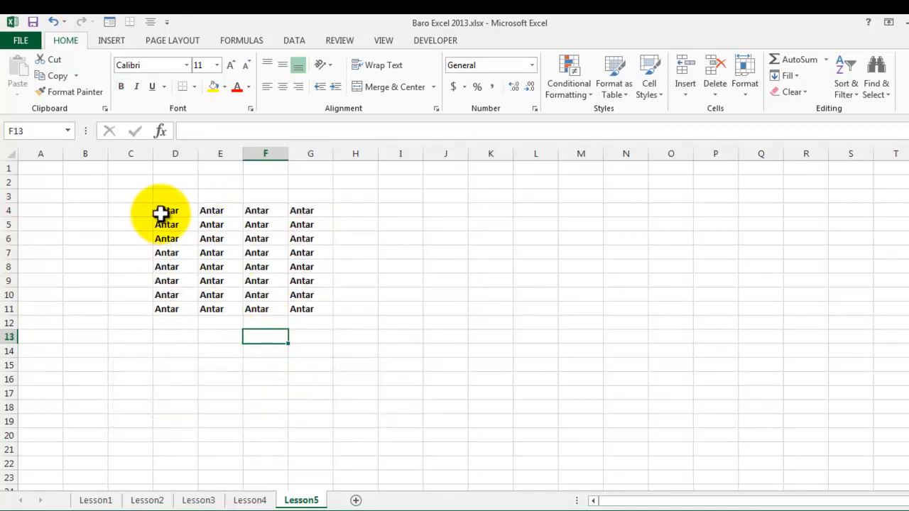
# Step: Italicize and underline the bold text in the range D4:G11
pyautogui.moveTo(163, 211); pyautogui.dragTo(298, 315)
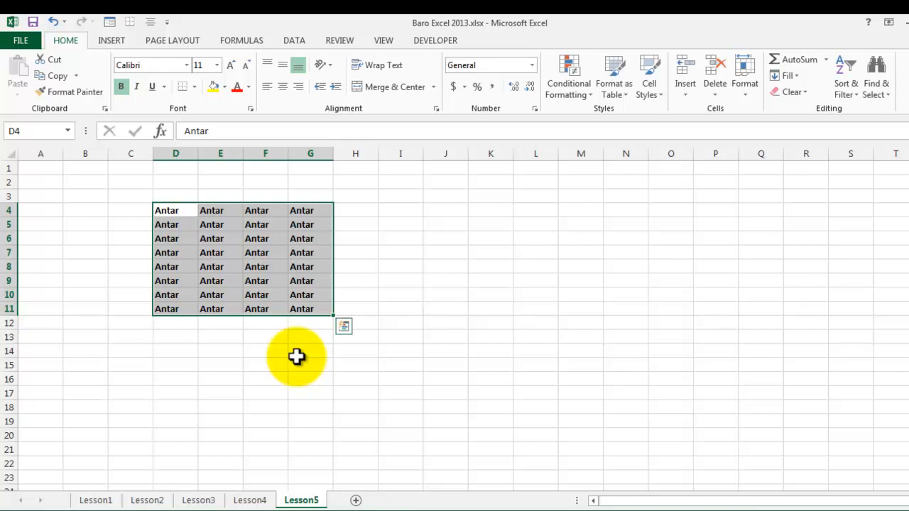
pyautogui.hotkey('ctrl', 'b')
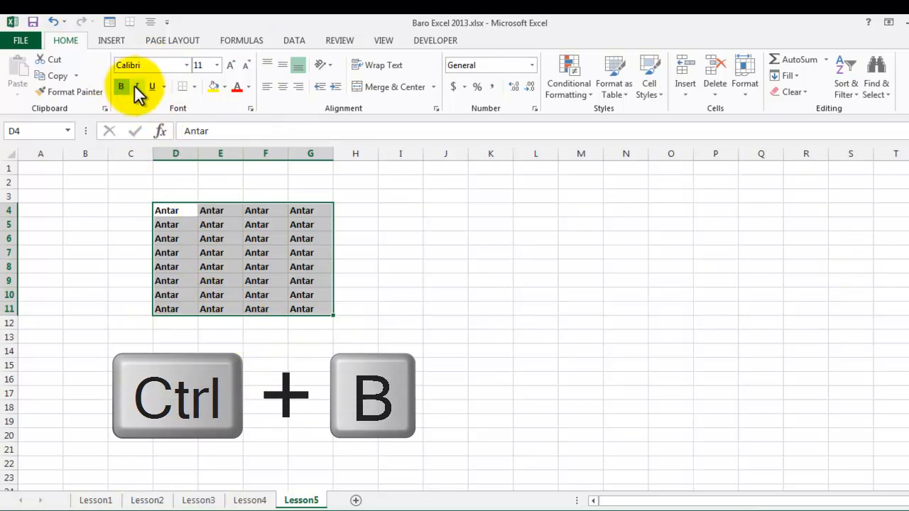
pyautogui.hotkey('ctrl', 'i')
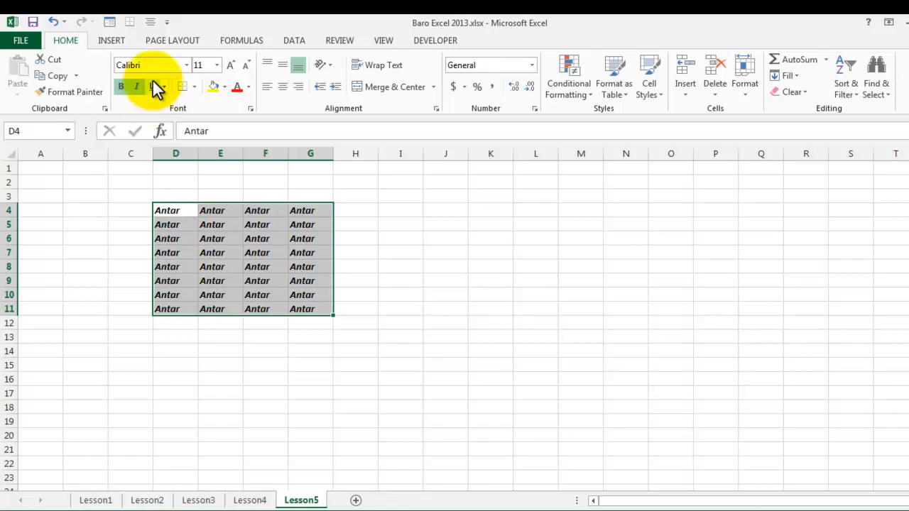
pyautogui.hotkey('ctrl', 'u')
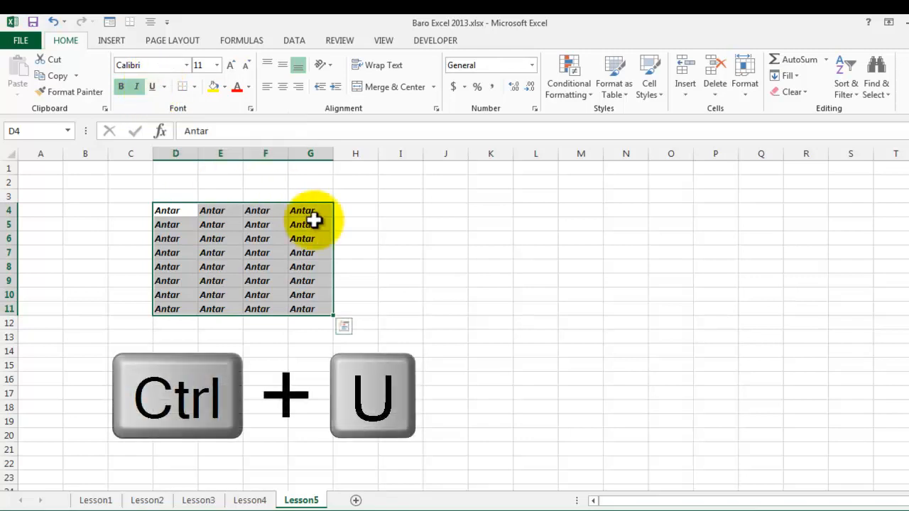
pyautogui.hotkey('ctrl', 'u')
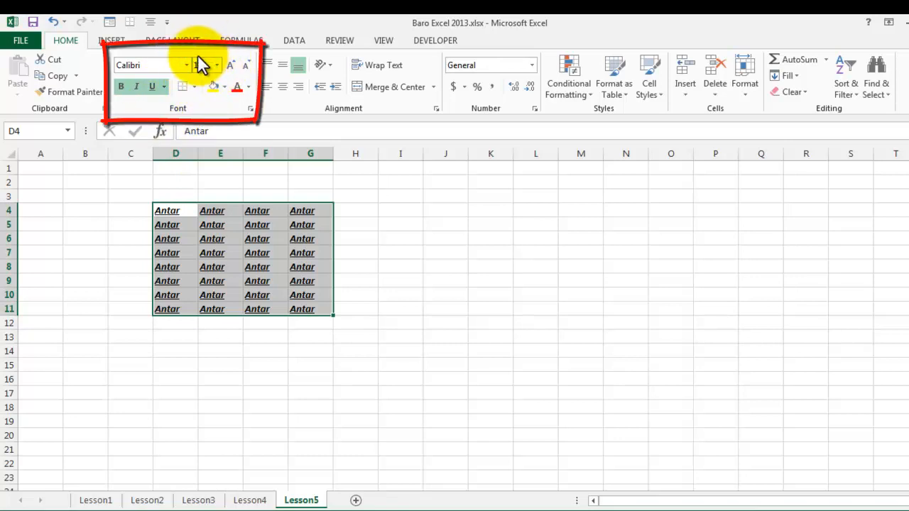
# Step: Set the font size of the text in D4:G11 to 14
pyautogui.click(217, 68)
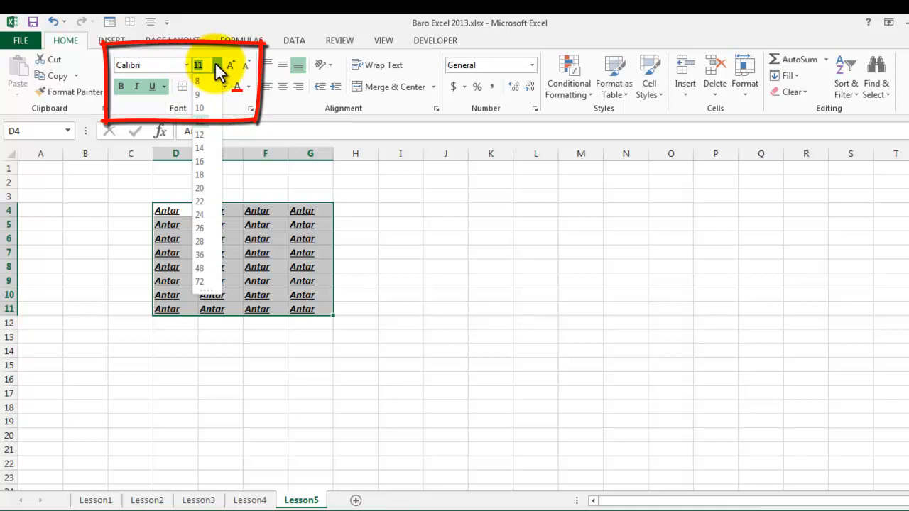
pyautogui.click(200, 147)
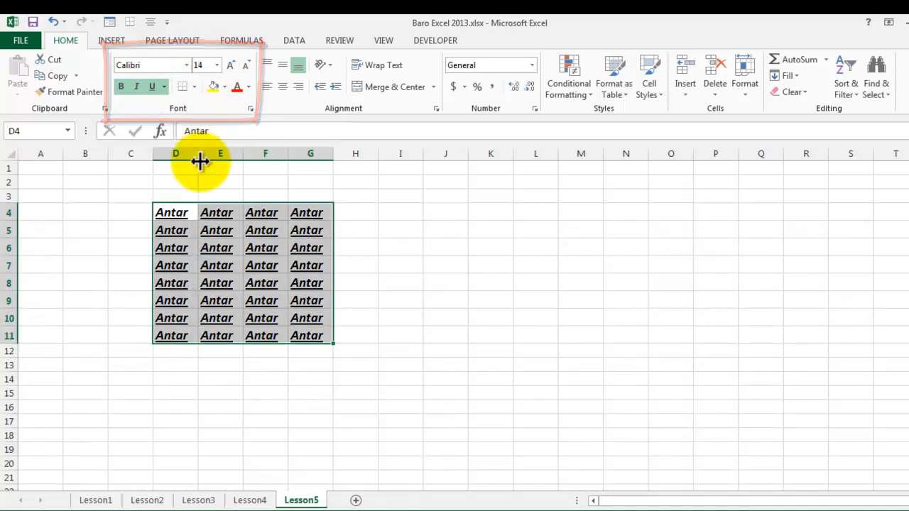
pyautogui.click(217, 66)
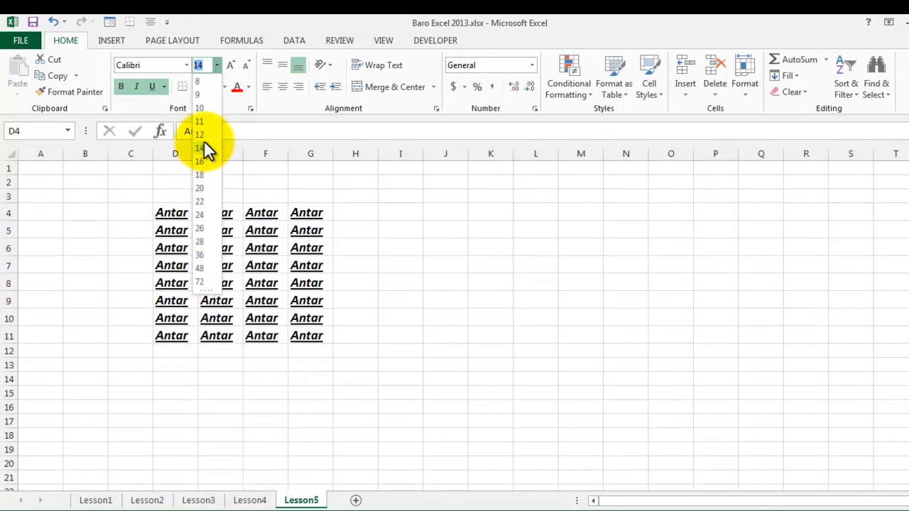
pyautogui.click(203, 147)
pyautogui.click(384, 312)
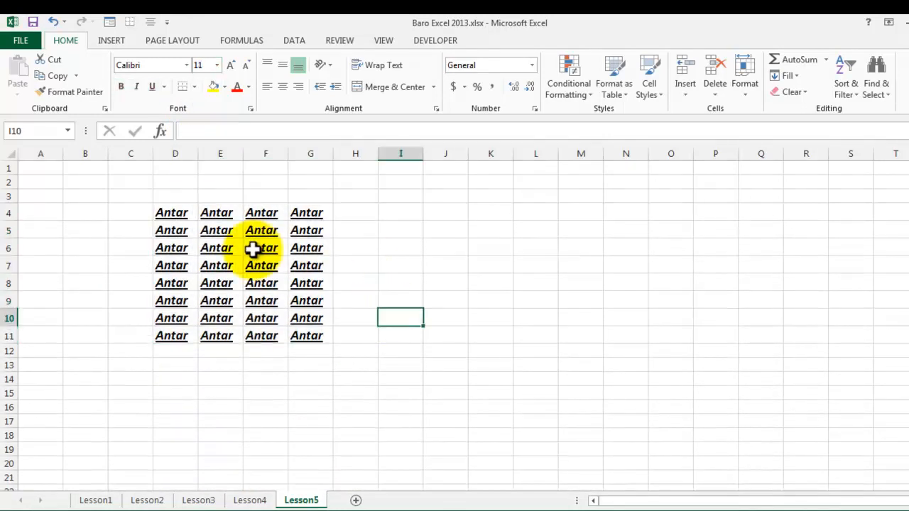
# Step: Change the font of the text in the range D4:G11 to Times New Roman
pyautogui.moveTo(181, 217); pyautogui.dragTo(313, 336)
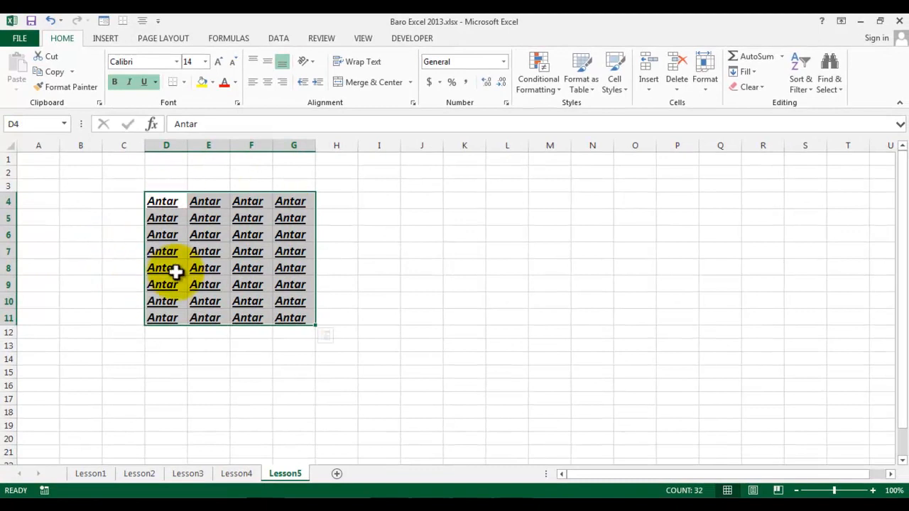
pyautogui.click(144, 61)
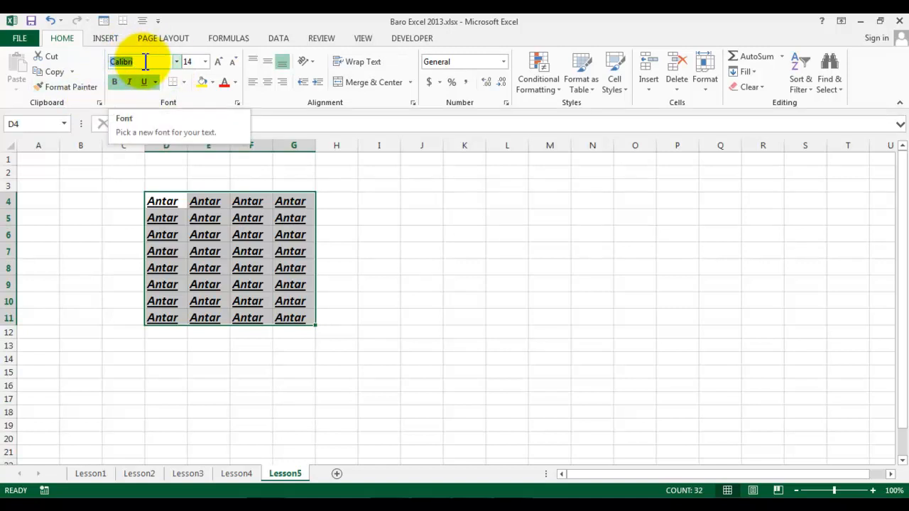
pyautogui.write('T')
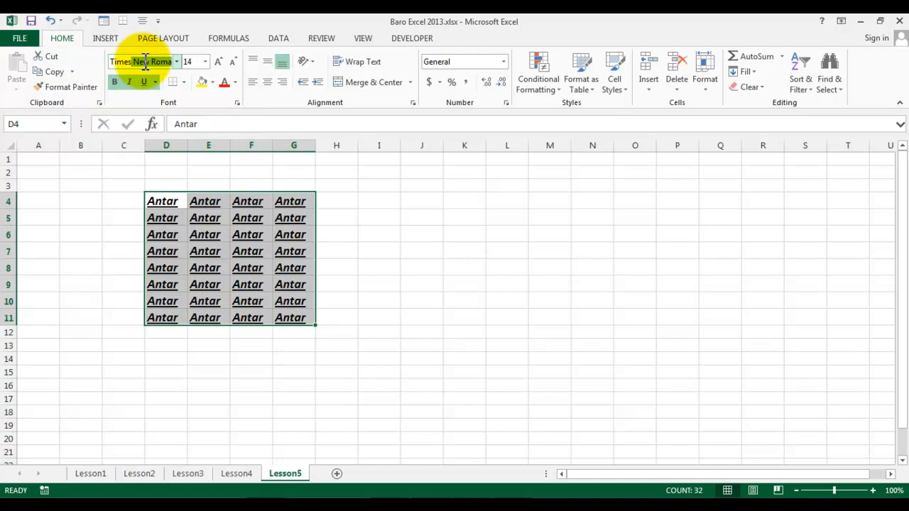
pyautogui.write('imes')
pyautogui.press('Tab')
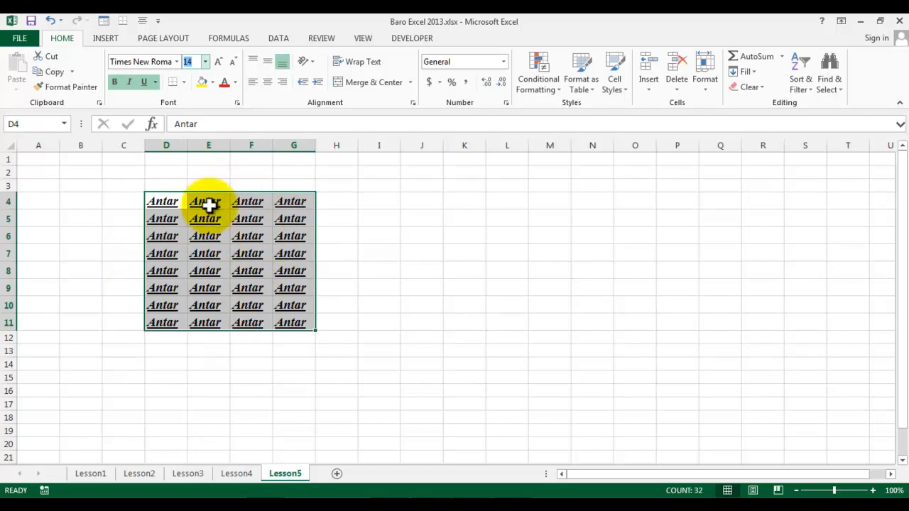
# Step: Colour the text in D4:G11 red and fill the cells with a light blue background
pyautogui.click(236, 80)
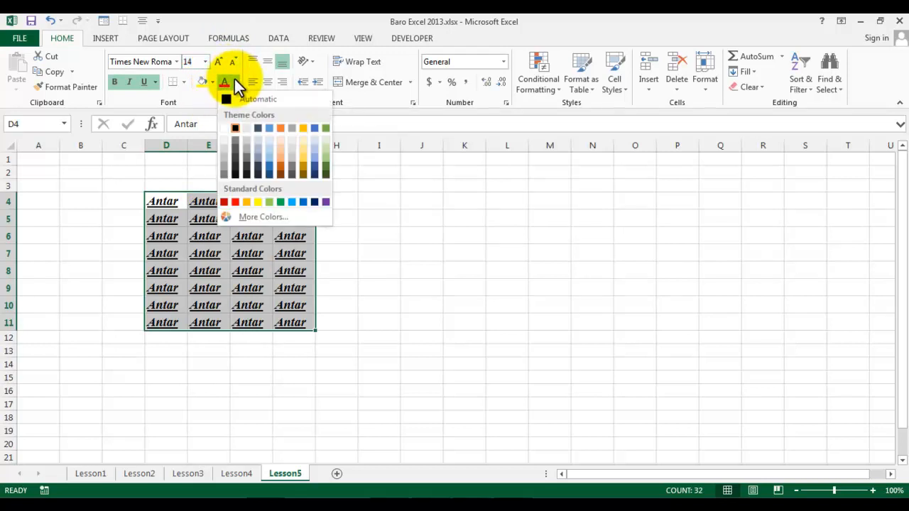
pyautogui.click(236, 204)
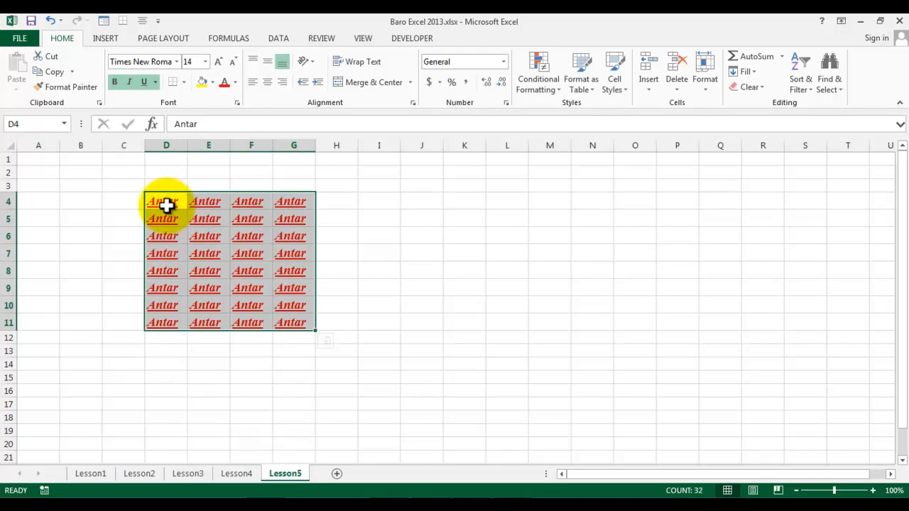
pyautogui.click(211, 81)
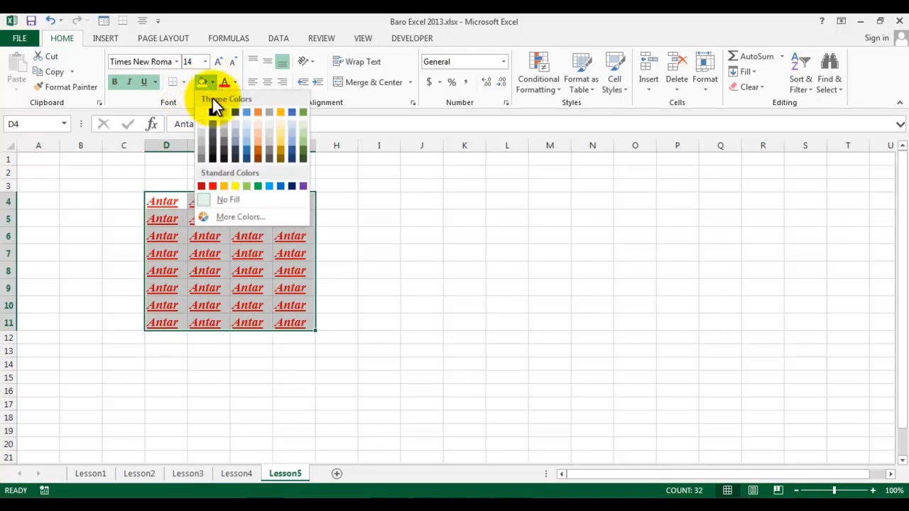
pyautogui.click(247, 131)
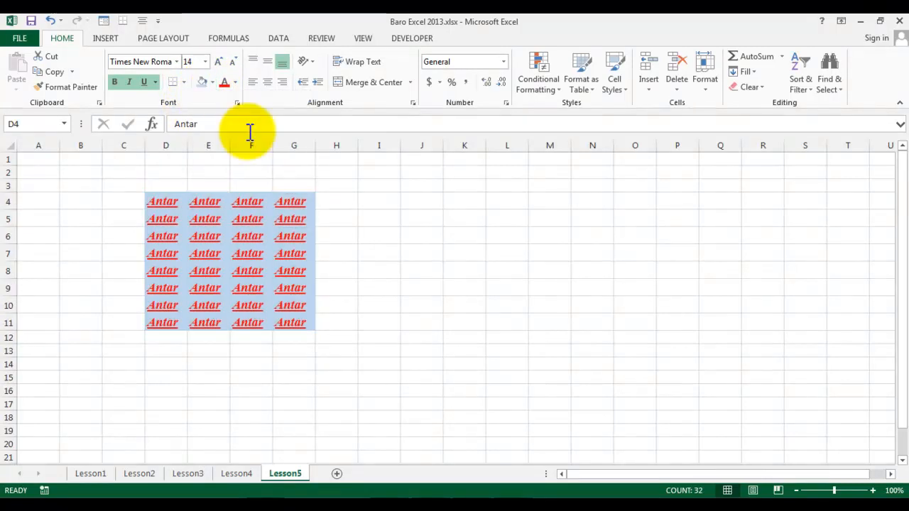
pyautogui.click(278, 365)
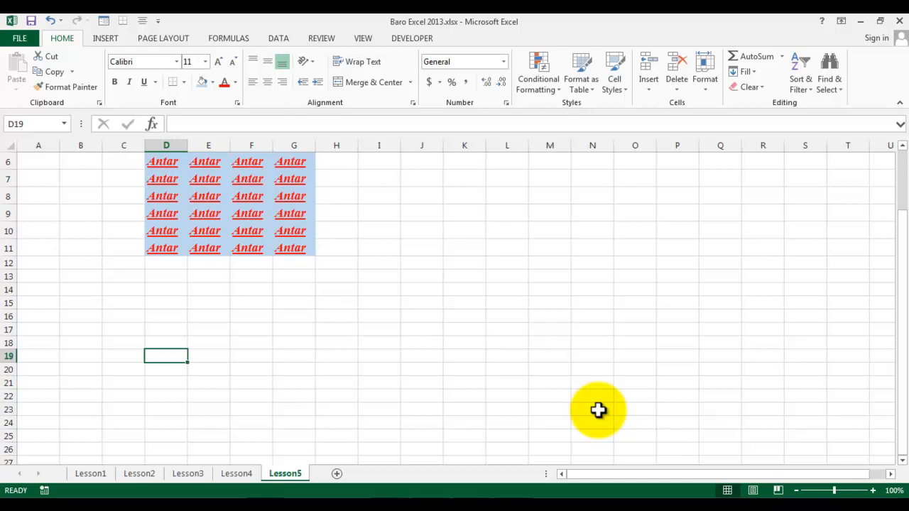
# Step: Enter the same name used in the blue block into cell D19
pyautogui.write('A')
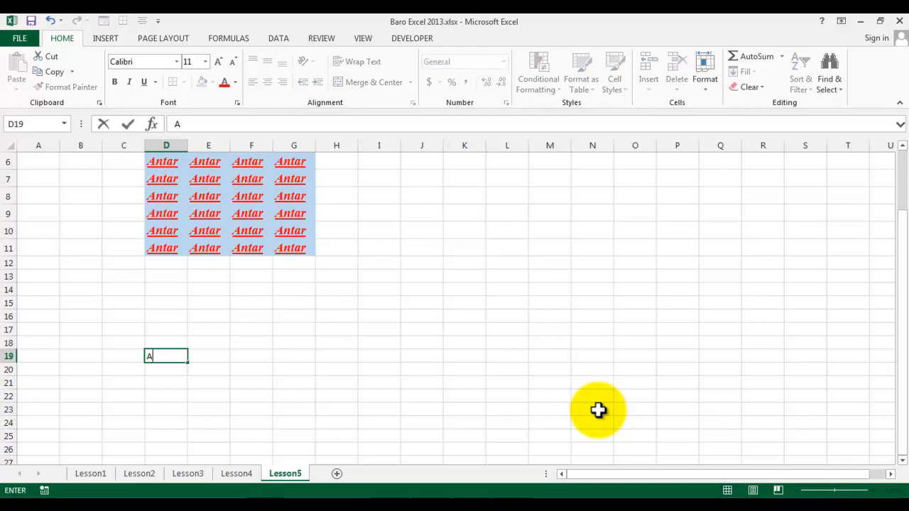
pyautogui.write('ntar')
pyautogui.press('Return')
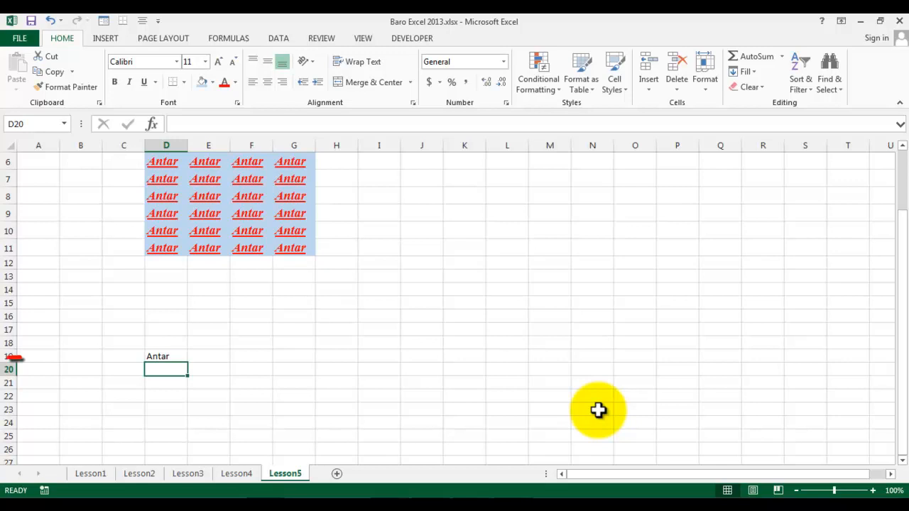
pyautogui.click(160, 358)
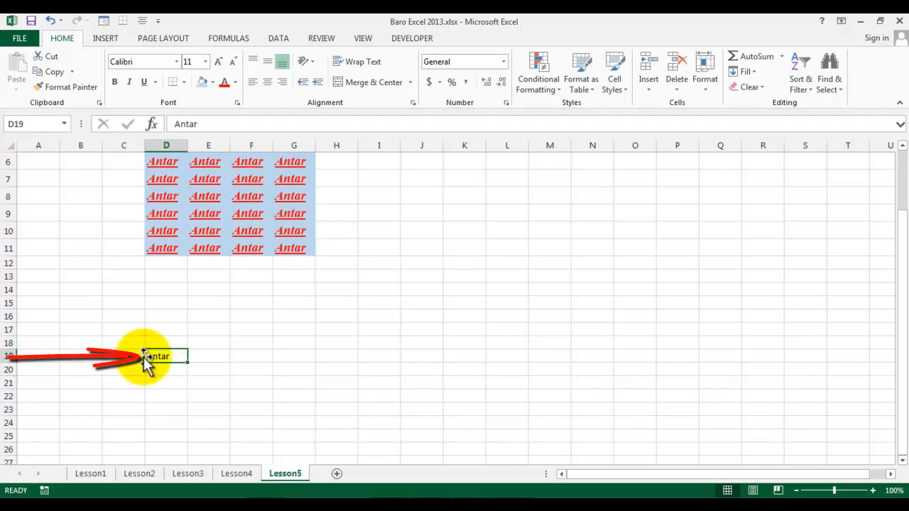
# Step: Enter the number 123 in cell G19
pyautogui.click(286, 358)
pyautogui.write('123')
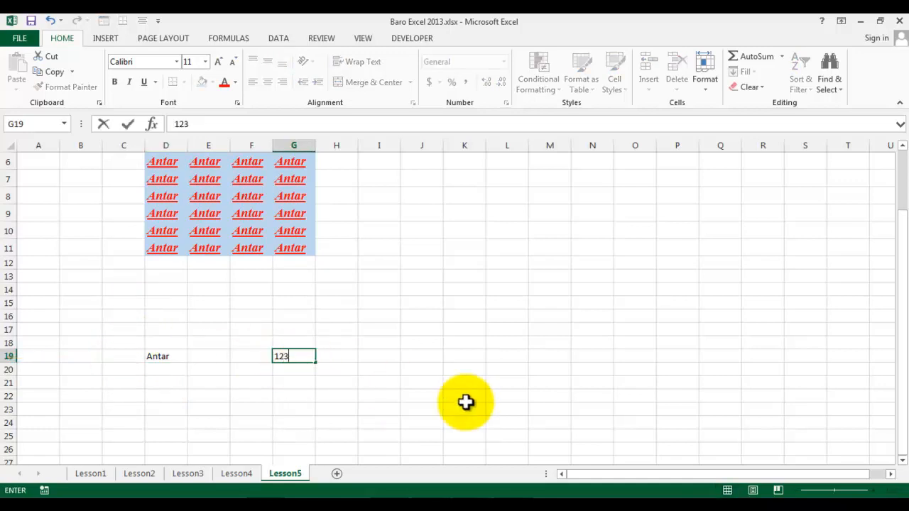
pyautogui.press('Return')
pyautogui.click(314, 357)
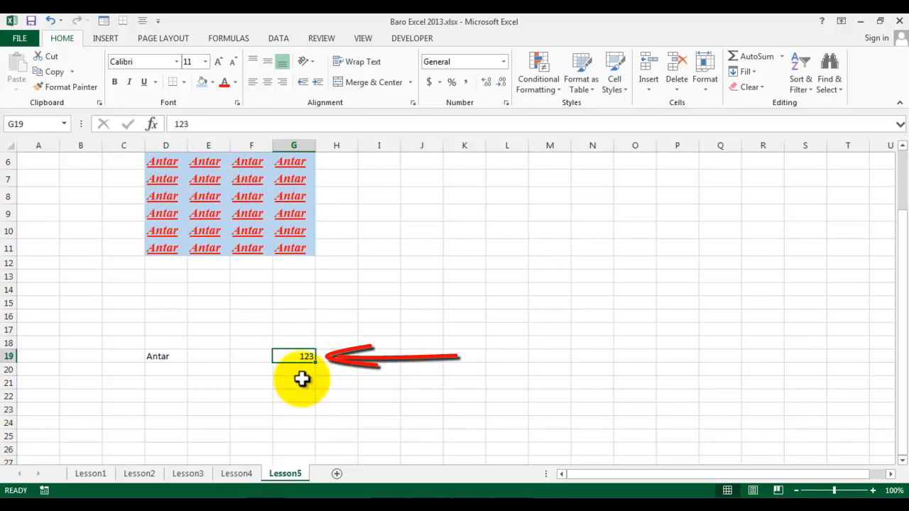
# Step: Compare the default horizontal alignment of the text in D19 with that of the number in G19
pyautogui.click(164, 356)
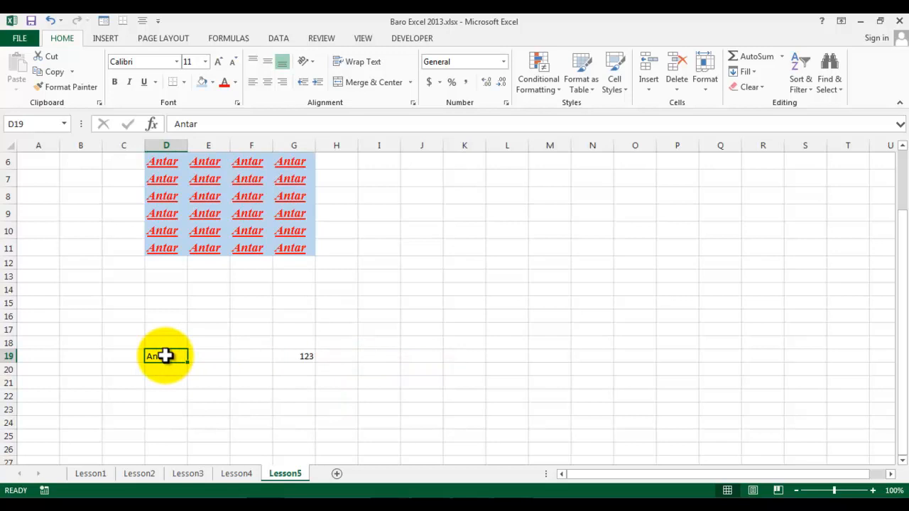
pyautogui.click(298, 365)
pyautogui.click(299, 357)
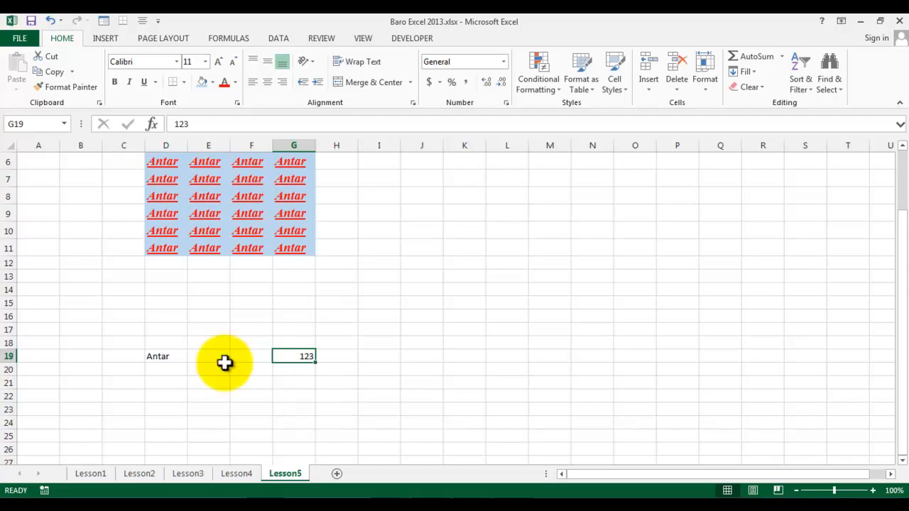
pyautogui.click(173, 355)
pyautogui.click(303, 355)
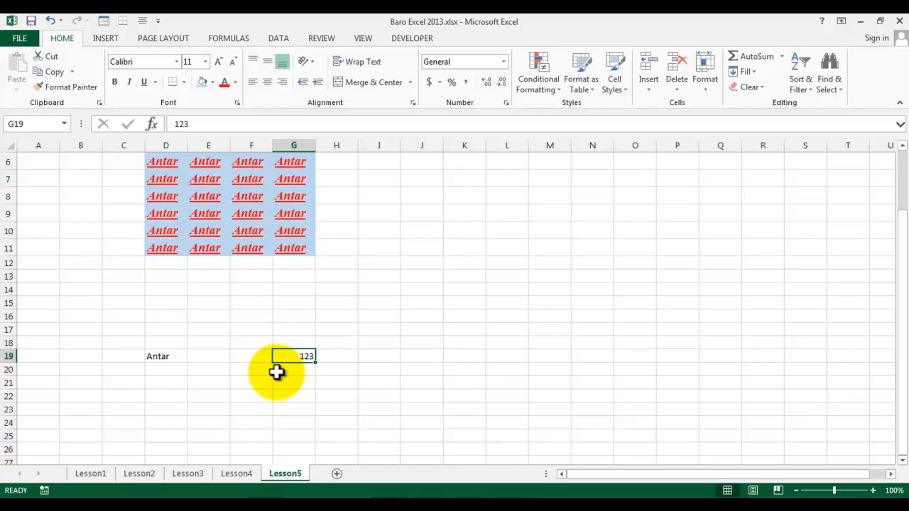
pyautogui.click(174, 355)
pyautogui.click(282, 357)
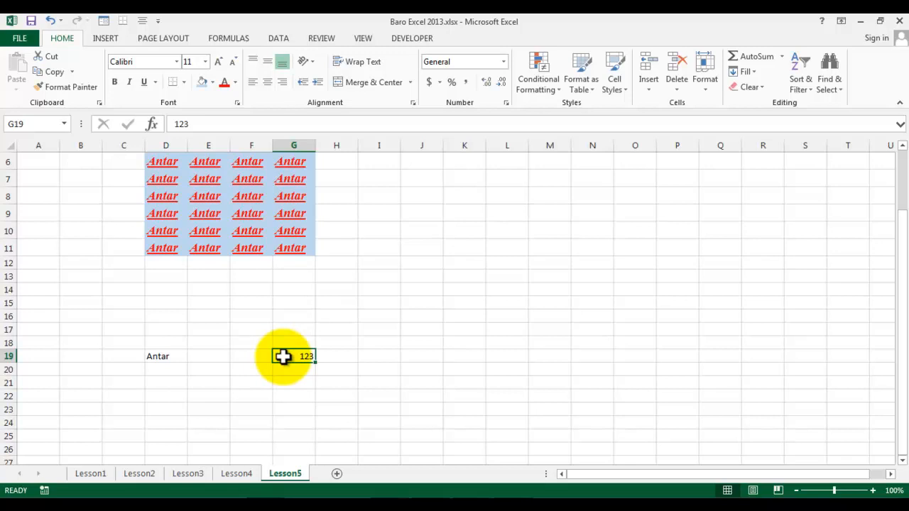
pyautogui.click(161, 357)
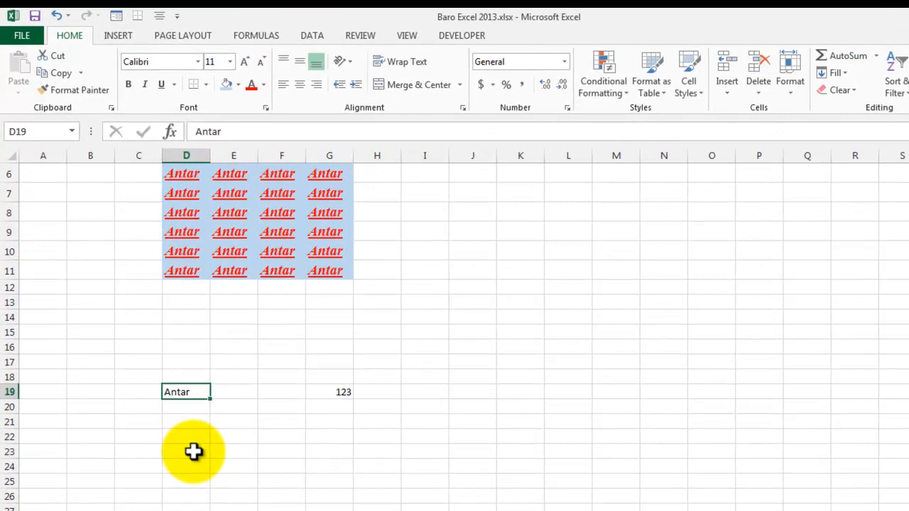
pyautogui.click(357, 390)
pyautogui.click(335, 397)
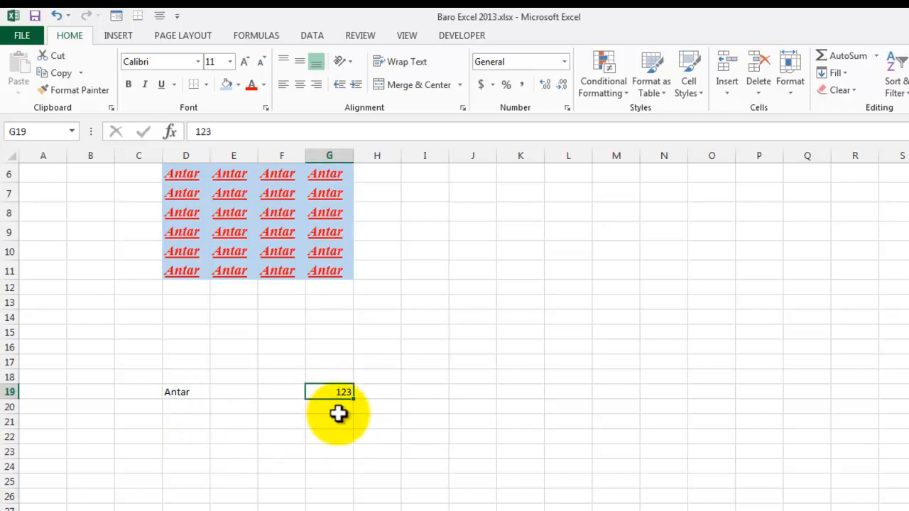
pyautogui.click(187, 391)
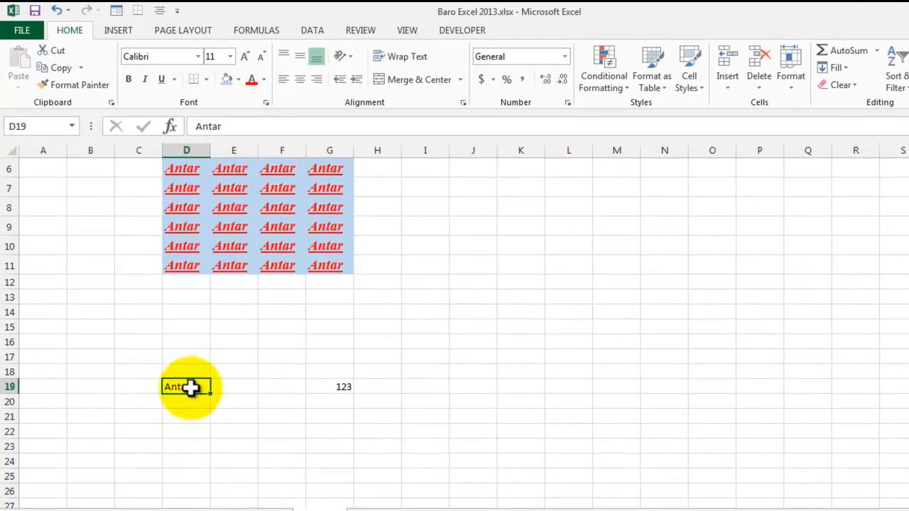
pyautogui.moveTo(189, 388); pyautogui.dragTo(349, 390)
# Step: Try right and centre alignment on the text in D19, and finish with it left-aligned
pyautogui.click(189, 390)
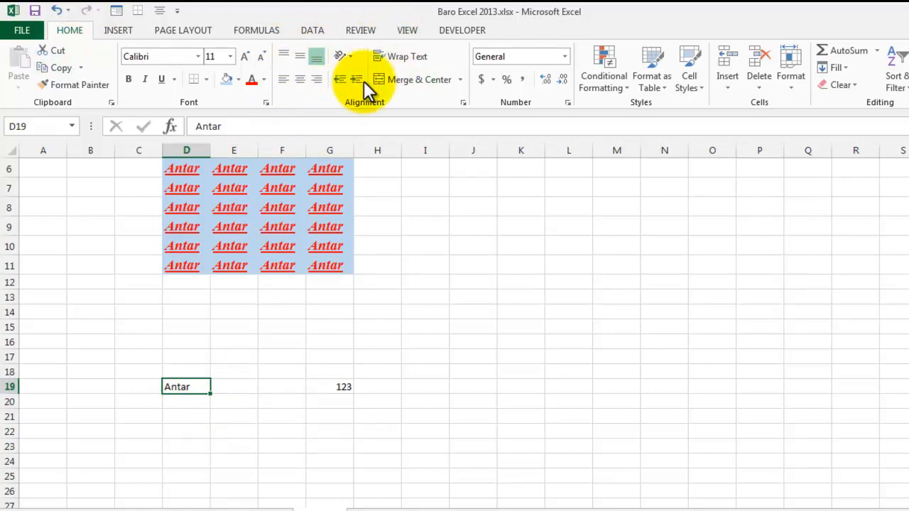
pyautogui.click(316, 80)
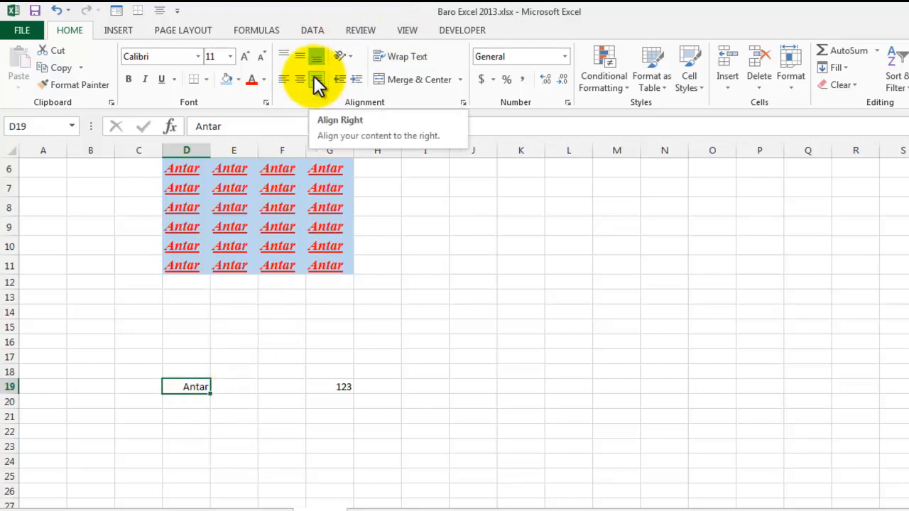
pyautogui.click(298, 79)
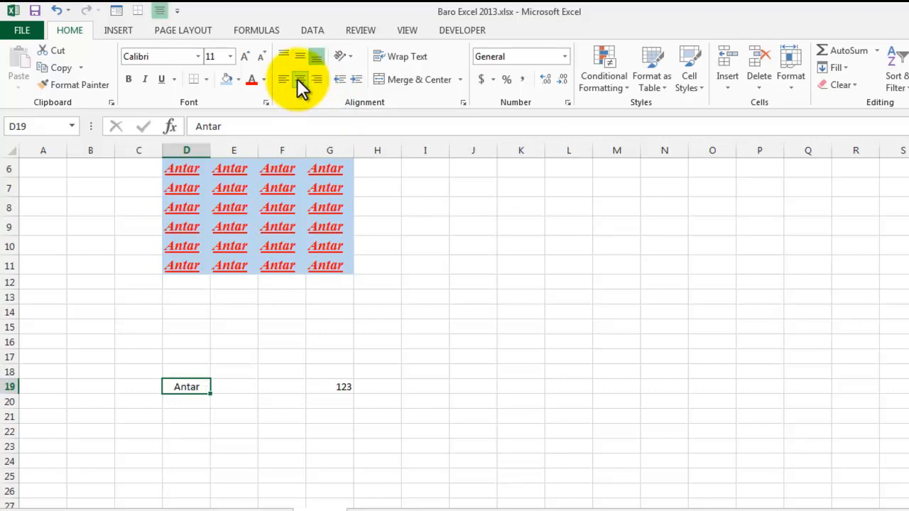
pyautogui.click(284, 78)
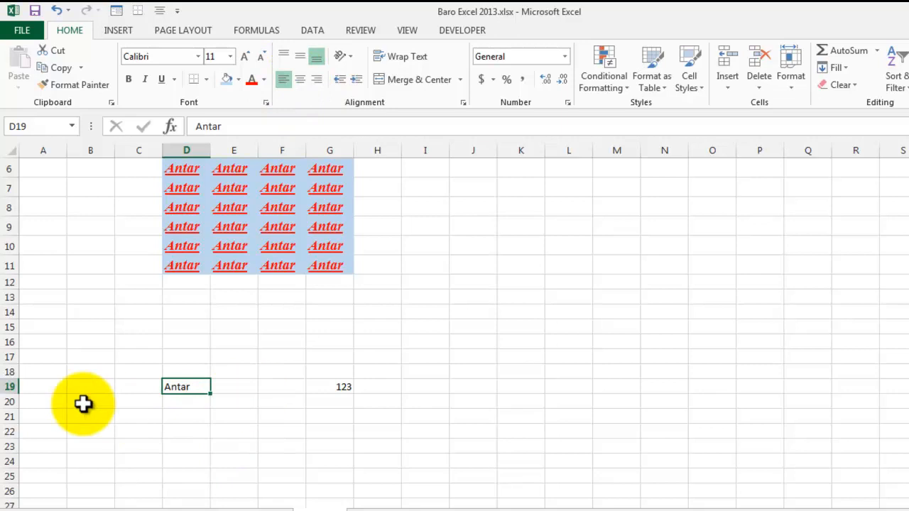
# Step: Centre the number in G19, and finish with it left-aligned
pyautogui.click(337, 386)
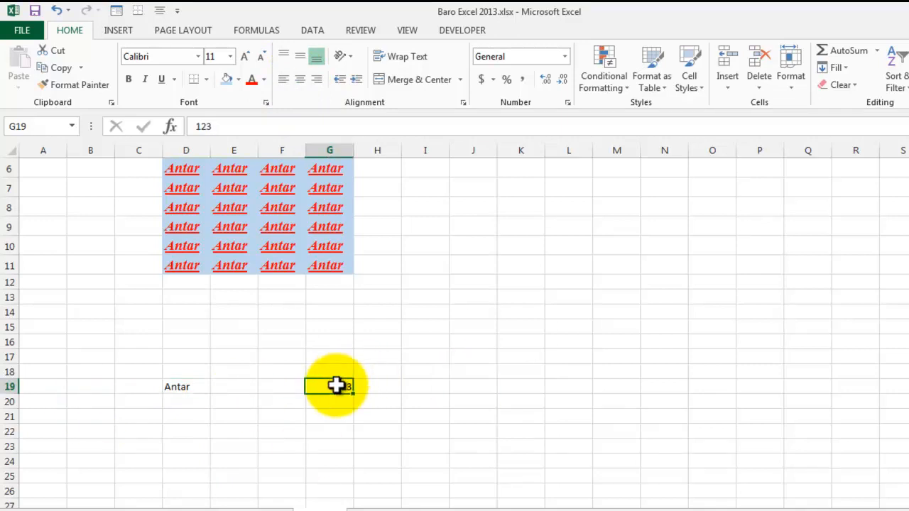
pyautogui.click(300, 79)
pyautogui.click(284, 80)
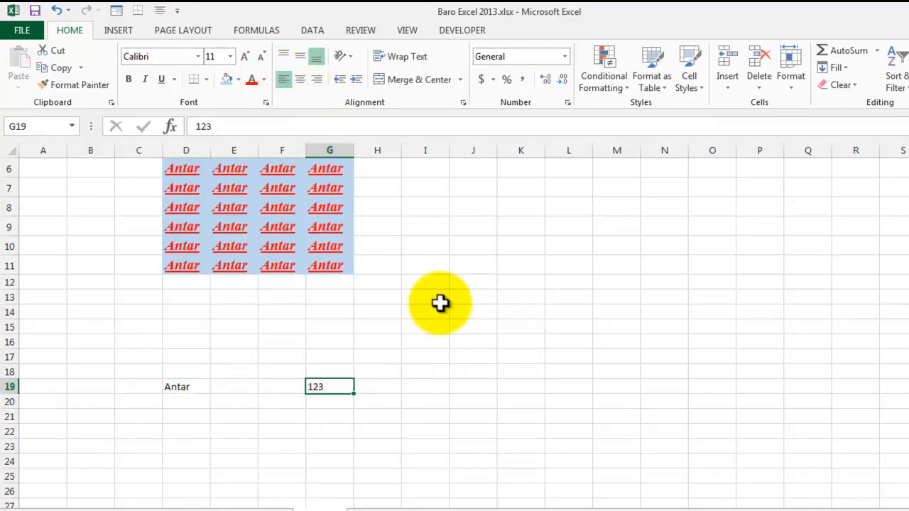
# Step: Make row 19 several times taller and align the text in D19 vertically, first to the middle and finally to the top
pyautogui.moveTo(10, 394); pyautogui.dragTo(32, 444)
pyautogui.click(180, 434)
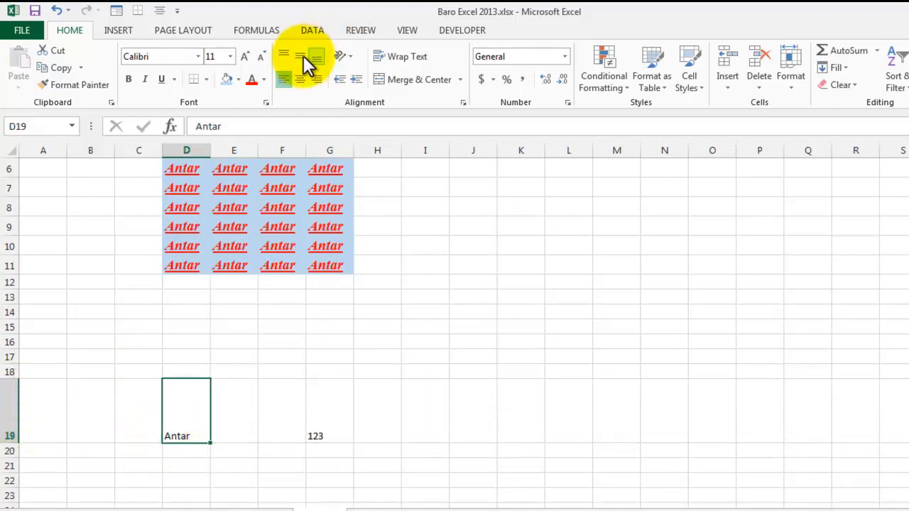
pyautogui.click(301, 56)
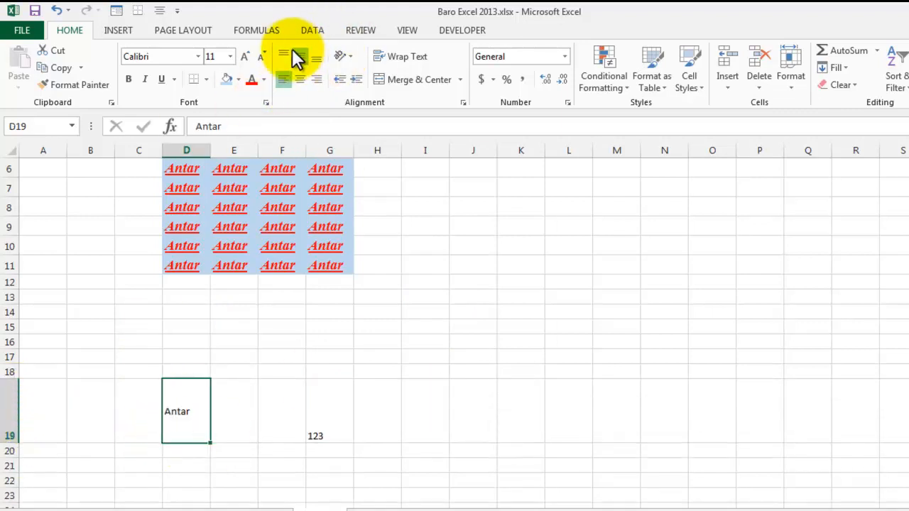
pyautogui.click(284, 79)
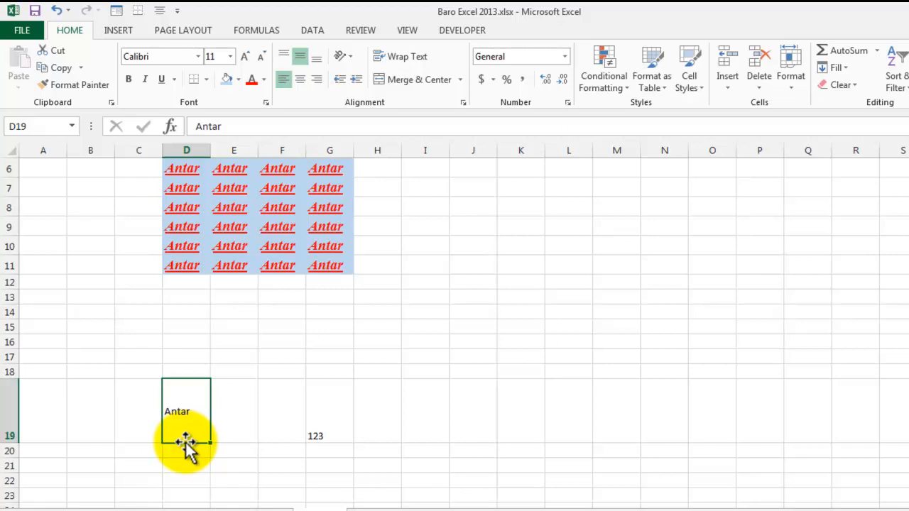
pyautogui.click(284, 57)
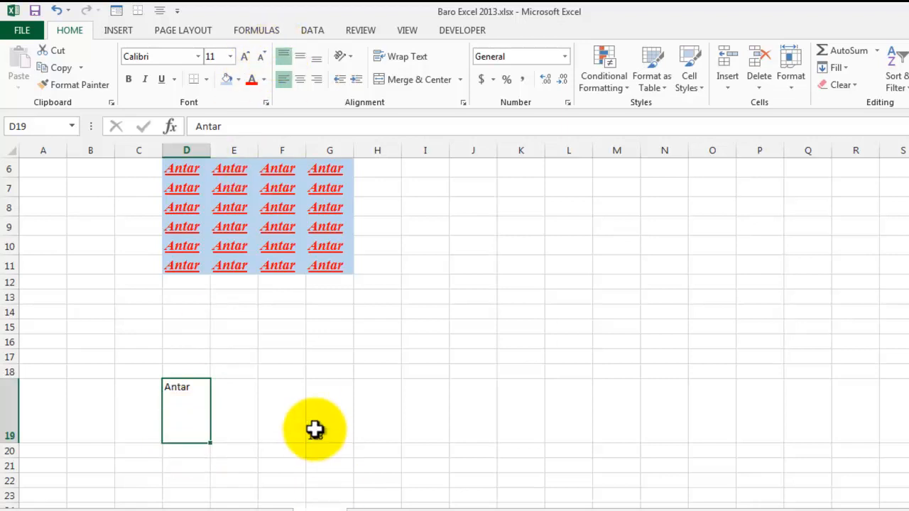
# Step: Align the number in G19 vertically, first to the middle and finally to the top of the cell
pyautogui.click(318, 427)
pyautogui.click(299, 59)
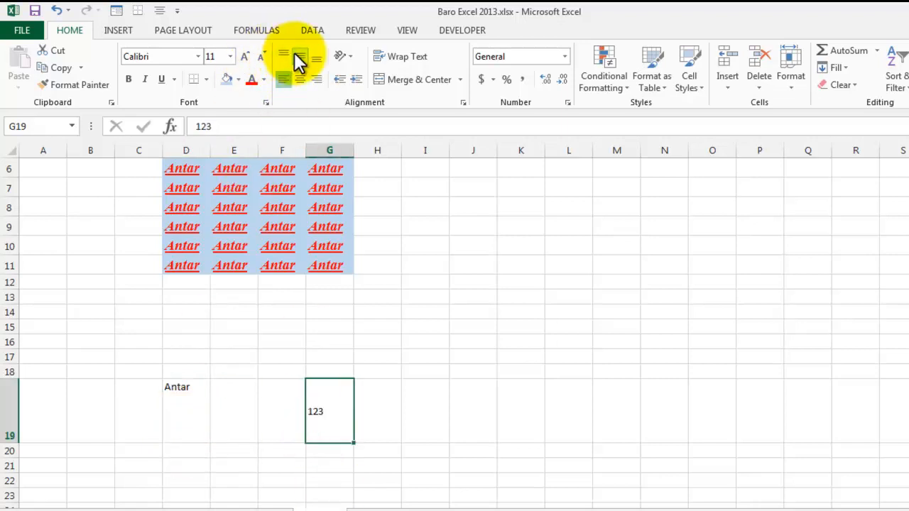
pyautogui.click(284, 57)
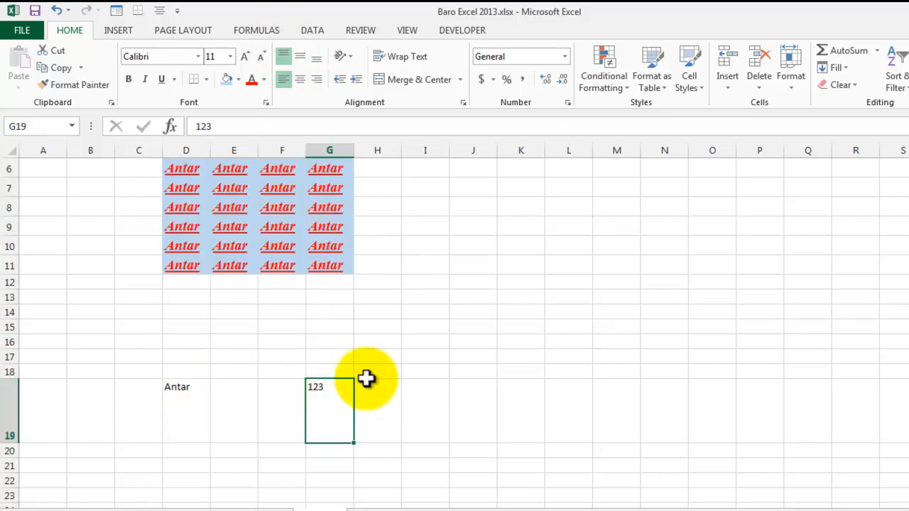
# Step: Enter the same name as in D19 into cell H17
pyautogui.click(389, 355)
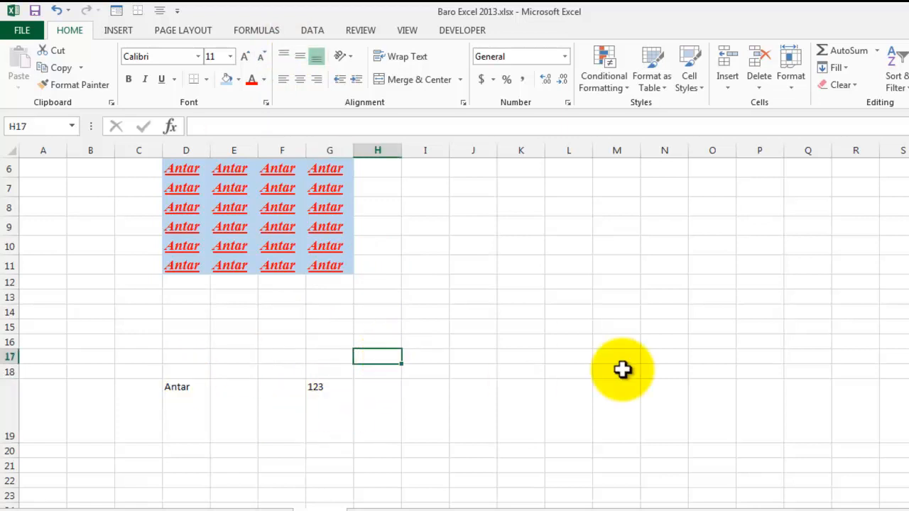
pyautogui.write('Antar')
pyautogui.press('Return')
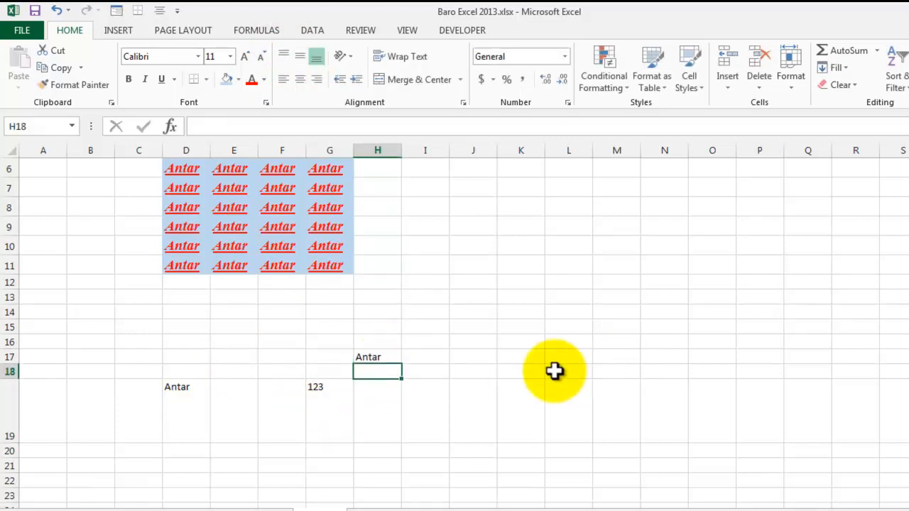
# Step: Widen column H and increase the indent of the text in H17, finishing with the indent removed
pyautogui.click(373, 357)
pyautogui.moveTo(402, 149); pyautogui.dragTo(438, 149)
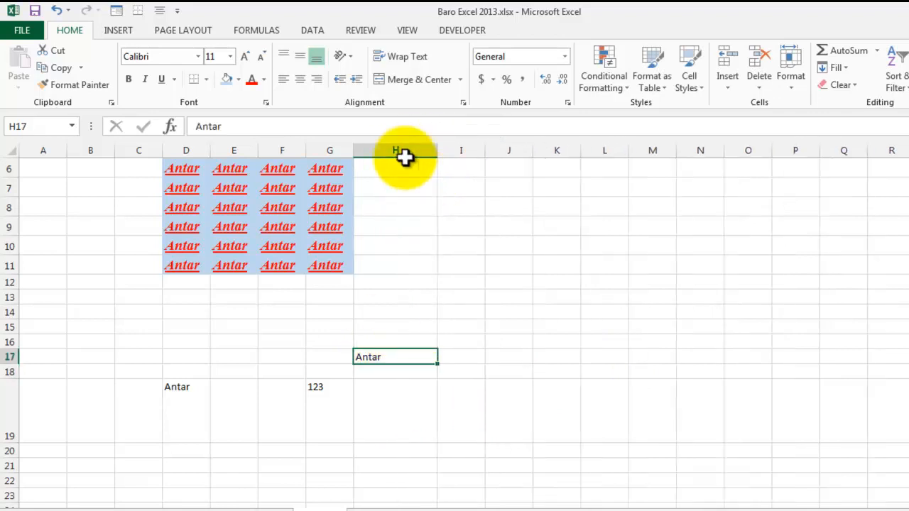
pyautogui.click(355, 78)
pyautogui.click(355, 78)
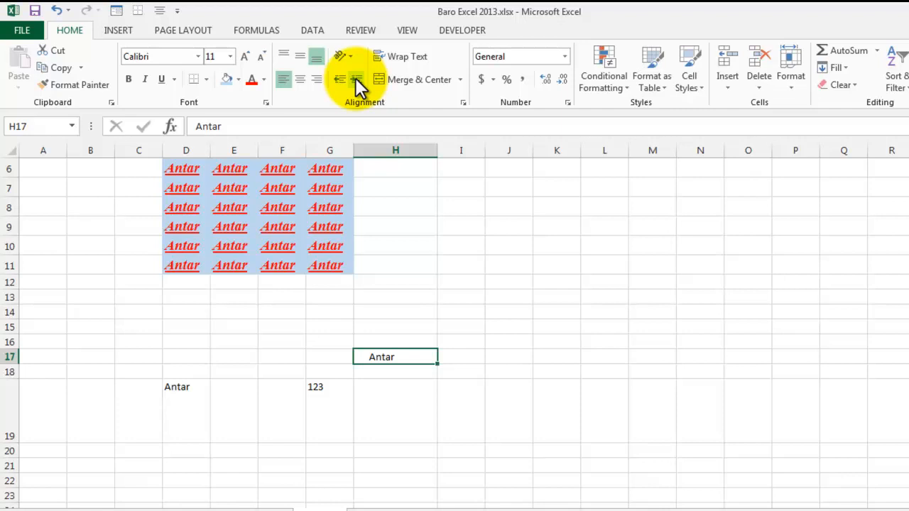
pyautogui.click(338, 78)
pyautogui.click(338, 76)
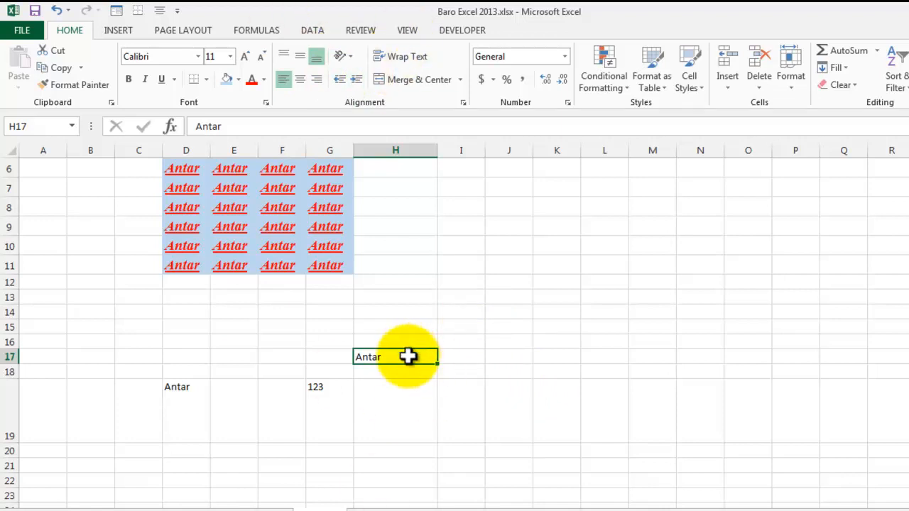
# Step: Re-enter the same name in H17 and narrow column H to about the width of the neighbouring columns
pyautogui.write('Antar')
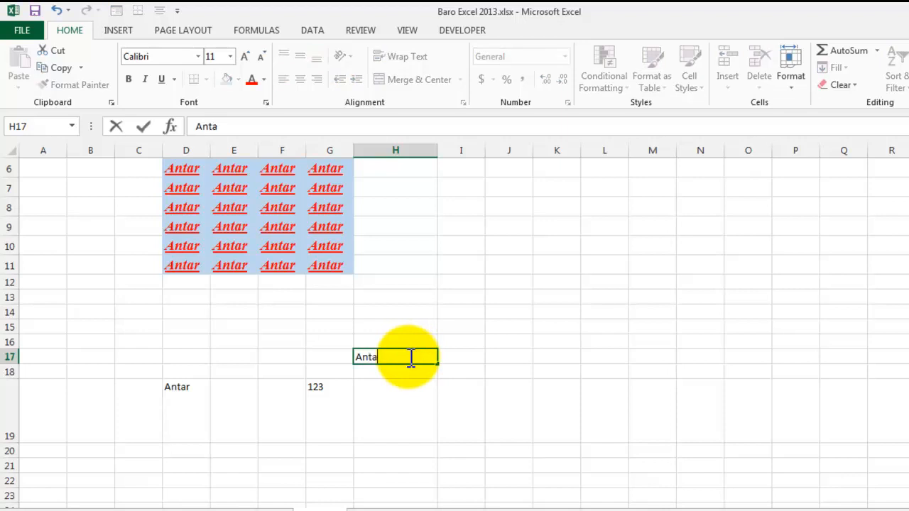
pyautogui.click(436, 150)
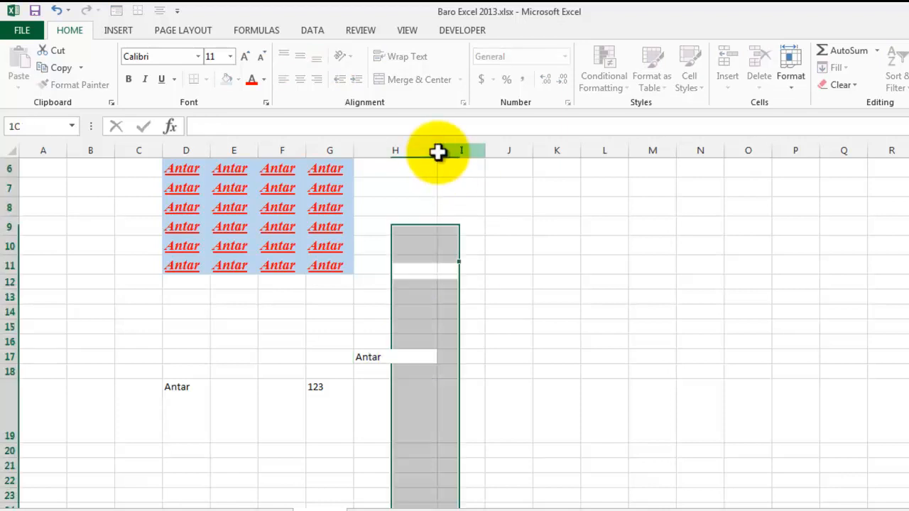
pyautogui.click(434, 263)
pyautogui.moveTo(438, 152); pyautogui.dragTo(400, 151)
pyautogui.click(370, 358)
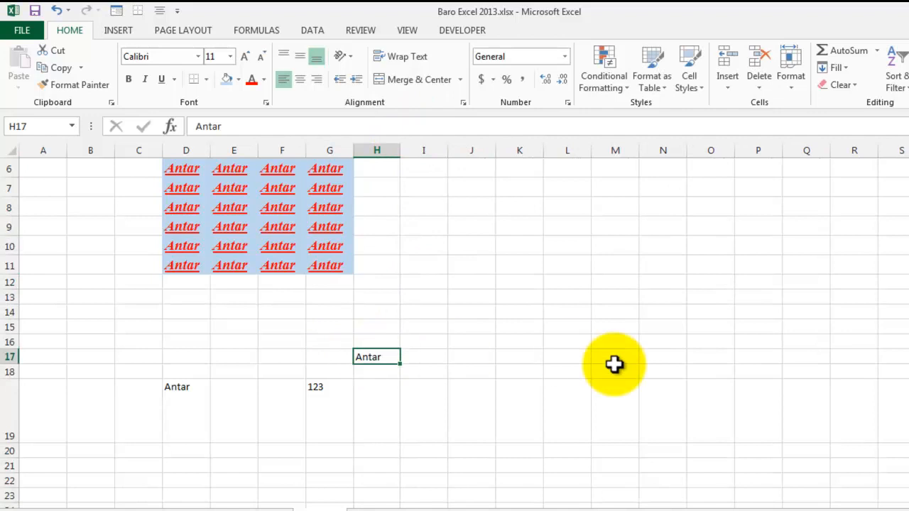
# Step: Extend the first name in H17 to the person's three-part full name
pyautogui.press('F2')
pyautogui.press('BackSpace')
pyautogui.press('BackSpace')
pyautogui.press('BackSpace')
pyautogui.press('BackSpace')
pyautogui.press('BackSpace')
pyautogui.press('Return')
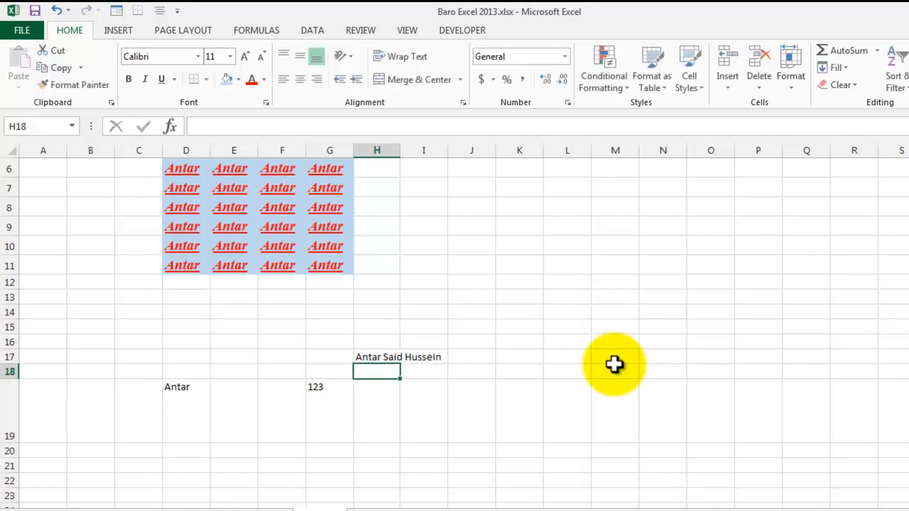
# Step: Wrap the full name in H17 onto several lines within the cell
pyautogui.click(377, 357)
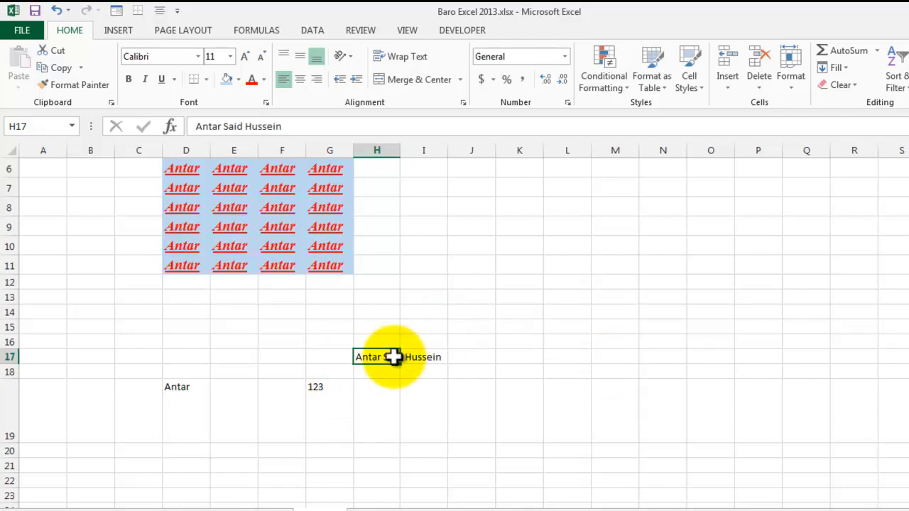
pyautogui.click(404, 57)
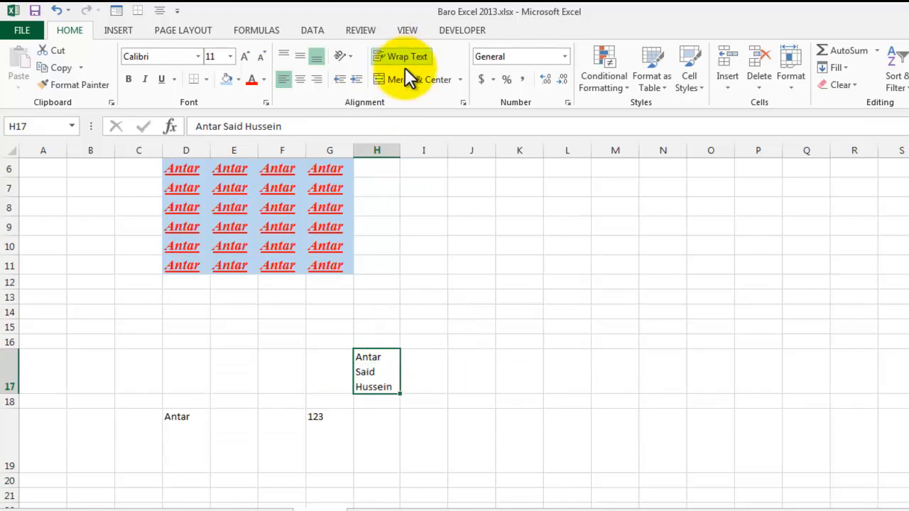
pyautogui.click(369, 363)
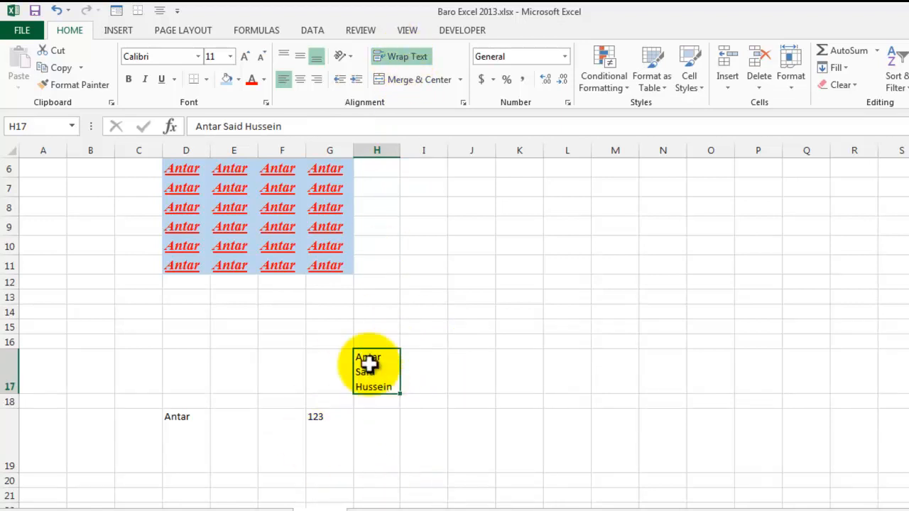